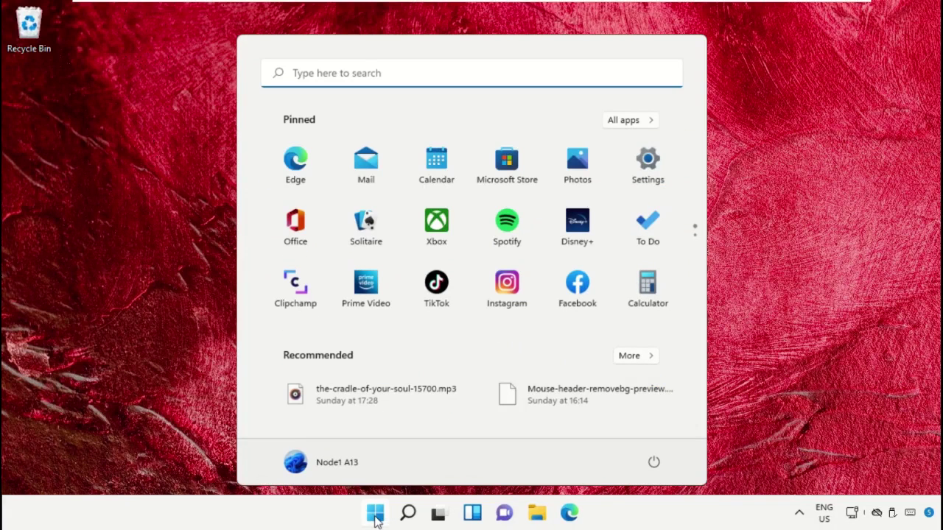
Open Task Manager from Start search and bring up its Create new task dialog
{"action": "type", "text": "task mana"}
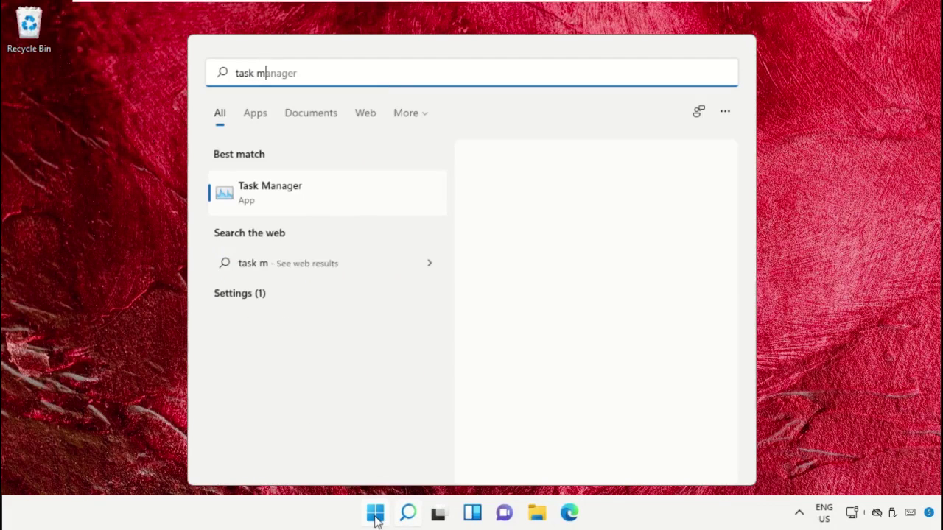
{"action": "left_click", "coordinate": [287, 193]}
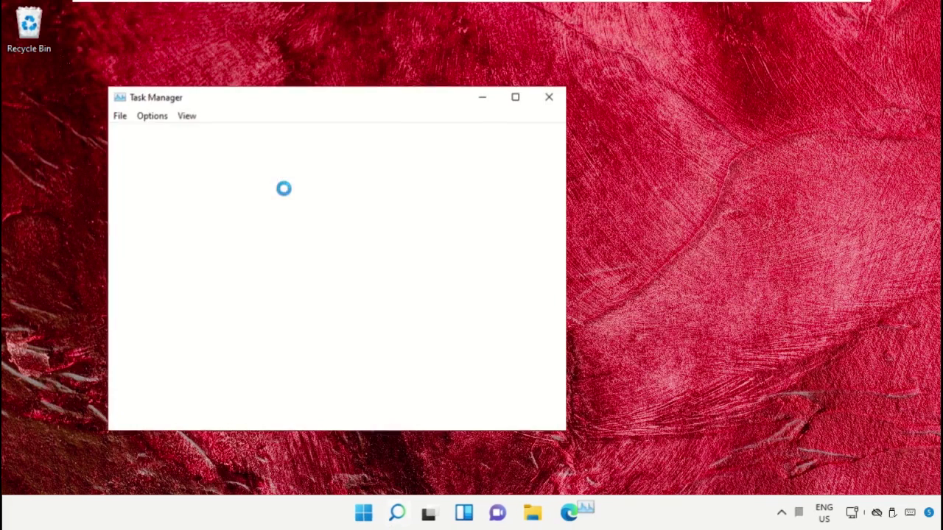
{"action": "left_click", "coordinate": [118, 118]}
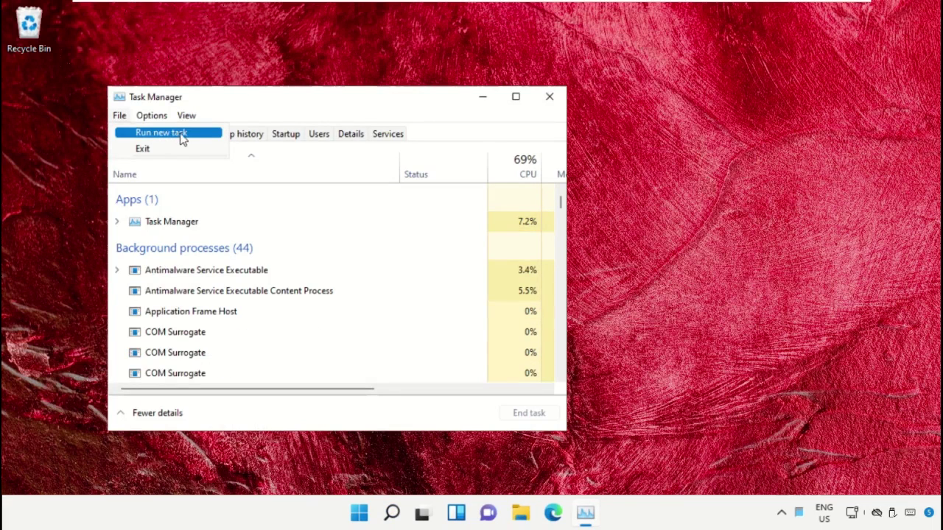
{"action": "left_click", "coordinate": [204, 139]}
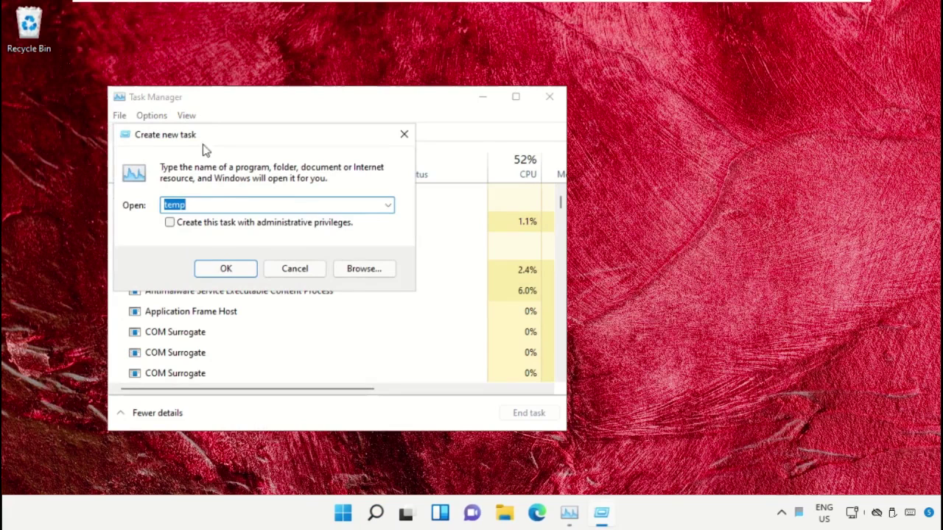
Browse from This PC into Local Disk (C:) and open the Windows folder
{"action": "left_click", "coordinate": [361, 270]}
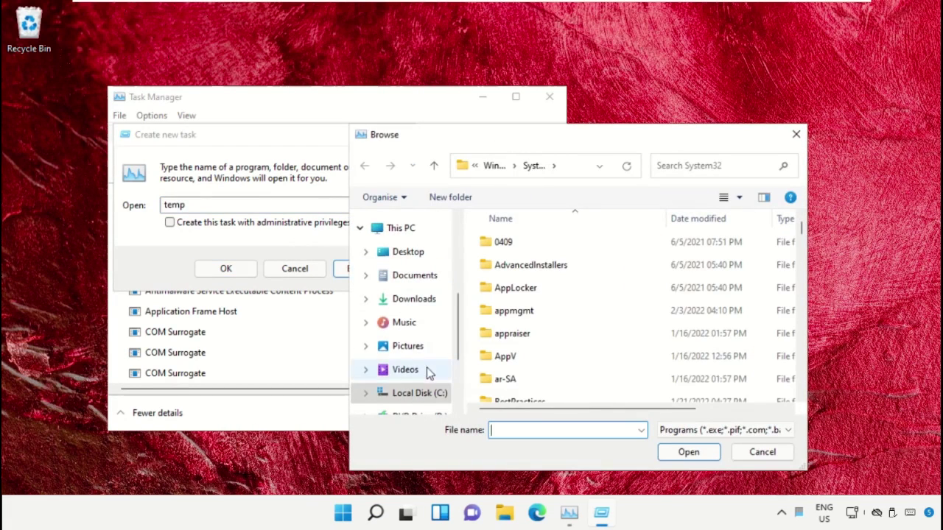
{"action": "scroll", "coordinate": [406, 402], "scroll_direction": "down", "scroll_amount": 1}
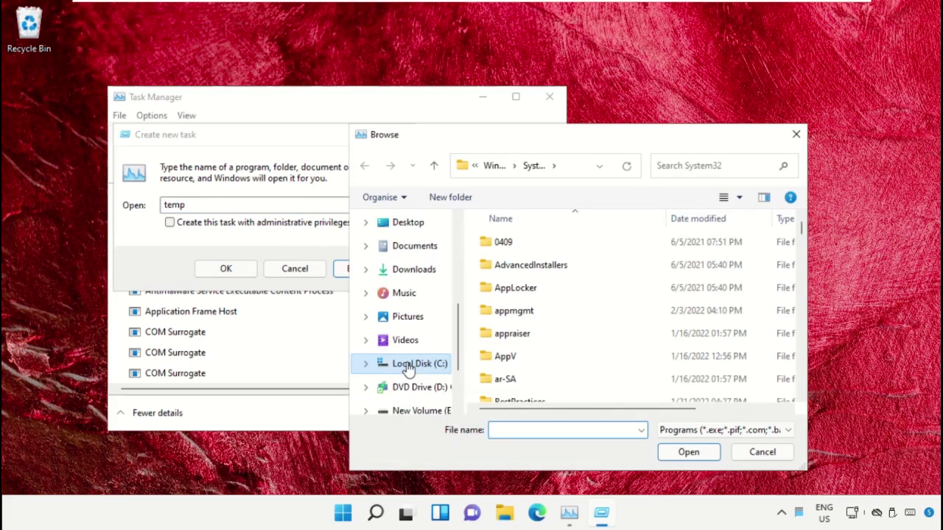
{"action": "left_click", "coordinate": [408, 366]}
{"action": "scroll", "coordinate": [407, 309], "scroll_direction": "up", "scroll_amount": 2}
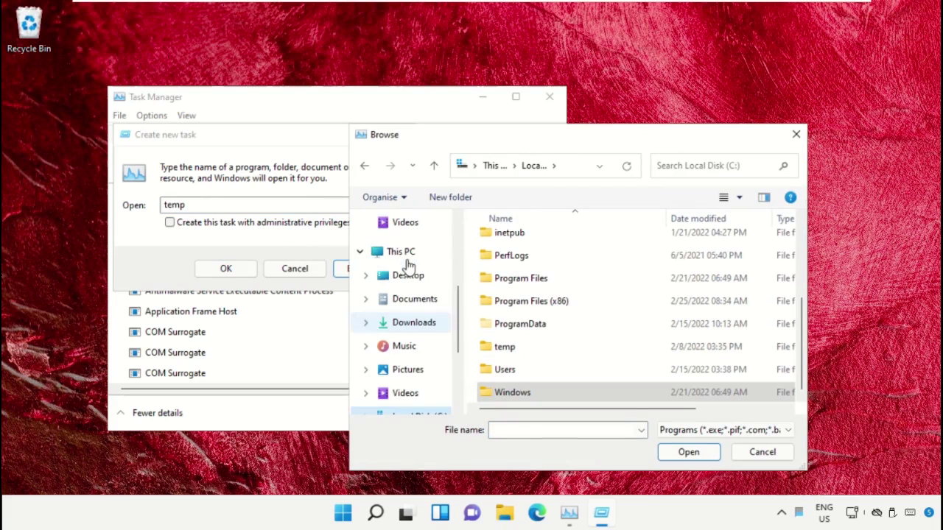
{"action": "left_click", "coordinate": [403, 252]}
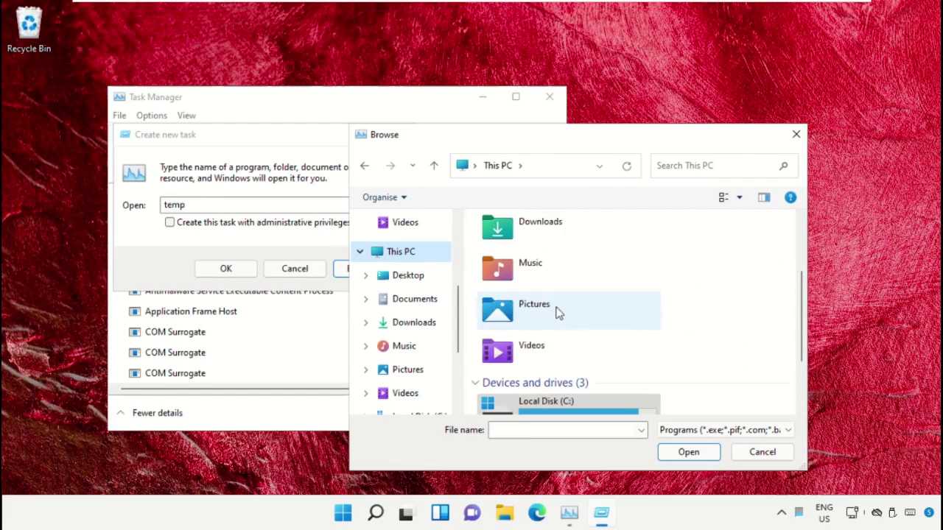
{"action": "scroll", "coordinate": [579, 383], "scroll_direction": "down", "scroll_amount": 2}
{"action": "double_click", "coordinate": [582, 315]}
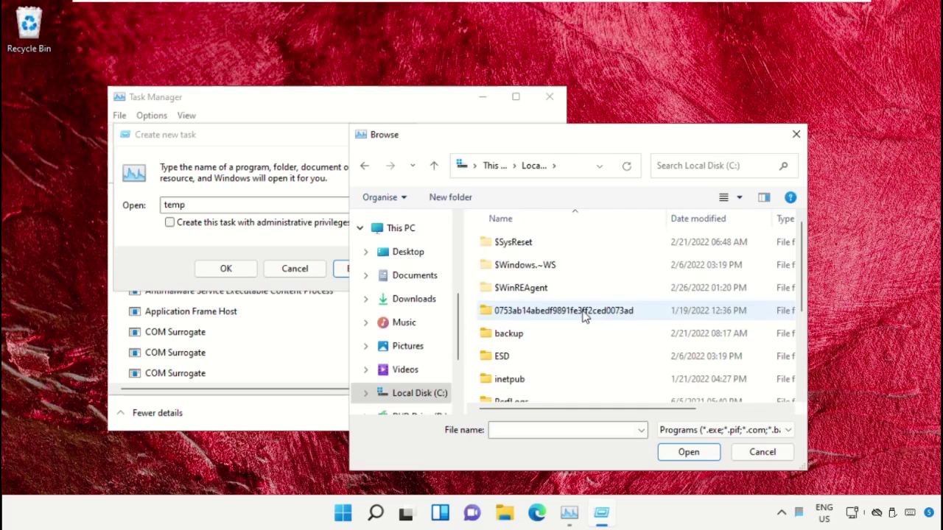
{"action": "scroll", "coordinate": [554, 280], "scroll_direction": "down", "scroll_amount": 2}
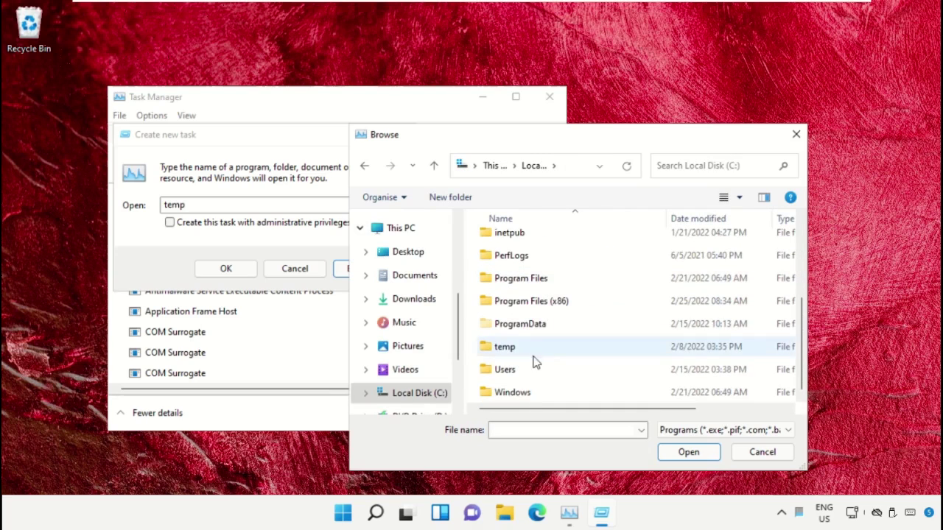
{"action": "double_click", "coordinate": [520, 393]}
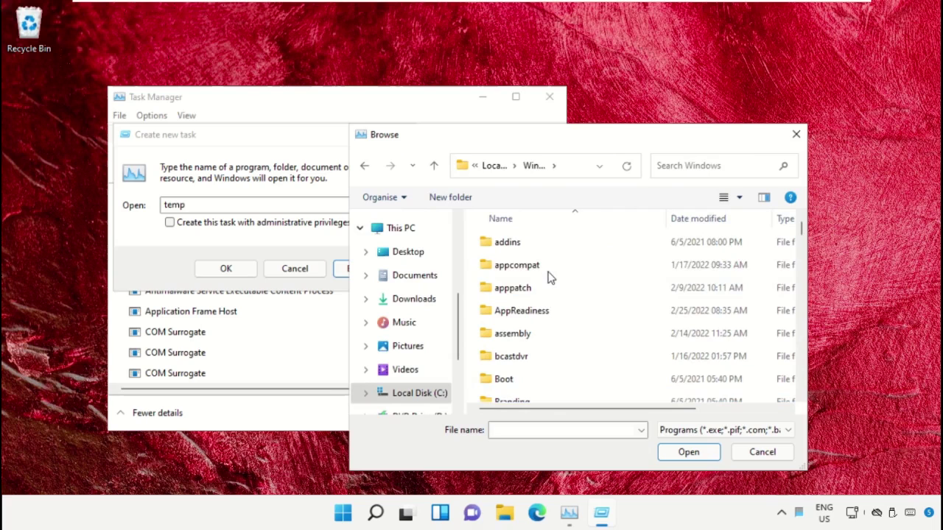
Open the System32 folder and enter cmd as the file name
{"action": "scroll", "coordinate": [551, 276], "scroll_direction": "down", "scroll_amount": 3}
{"action": "scroll", "coordinate": [552, 294], "scroll_direction": "down", "scroll_amount": 12}
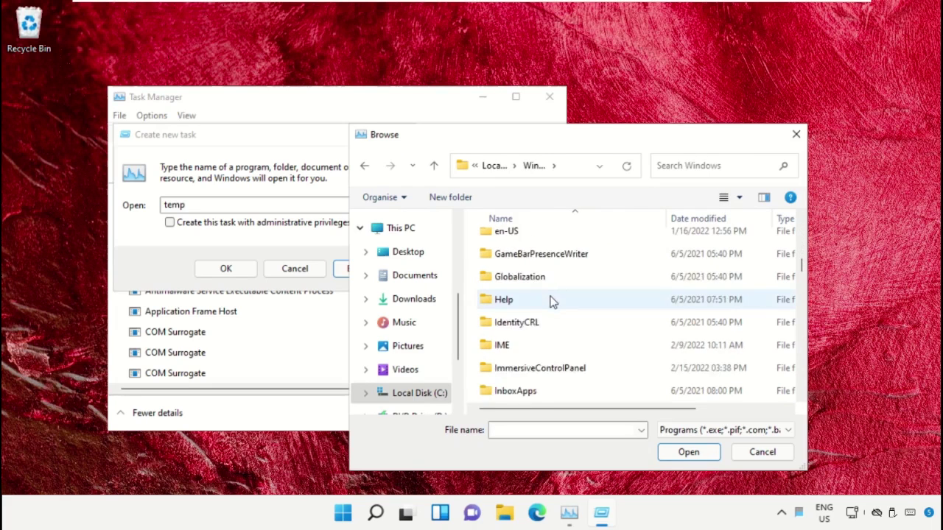
{"action": "scroll", "coordinate": [543, 352], "scroll_direction": "down", "scroll_amount": 5}
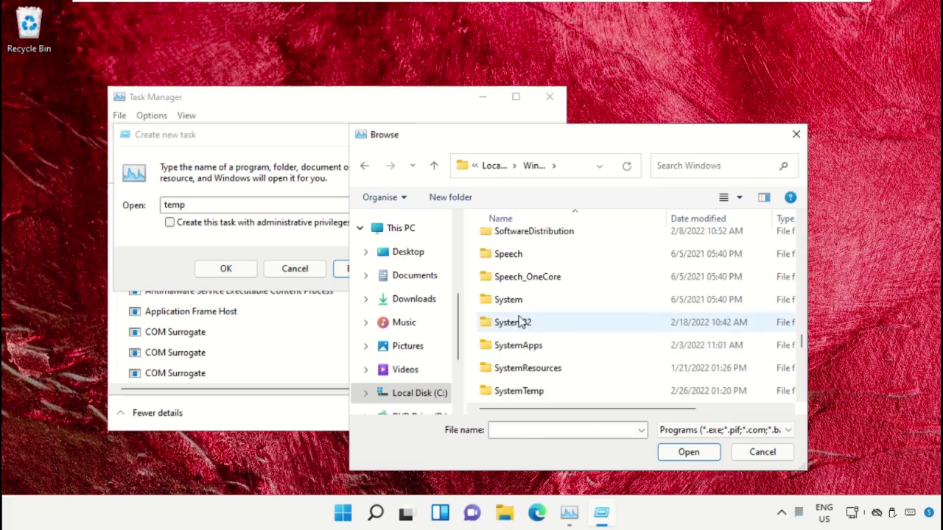
{"action": "double_click", "coordinate": [522, 322]}
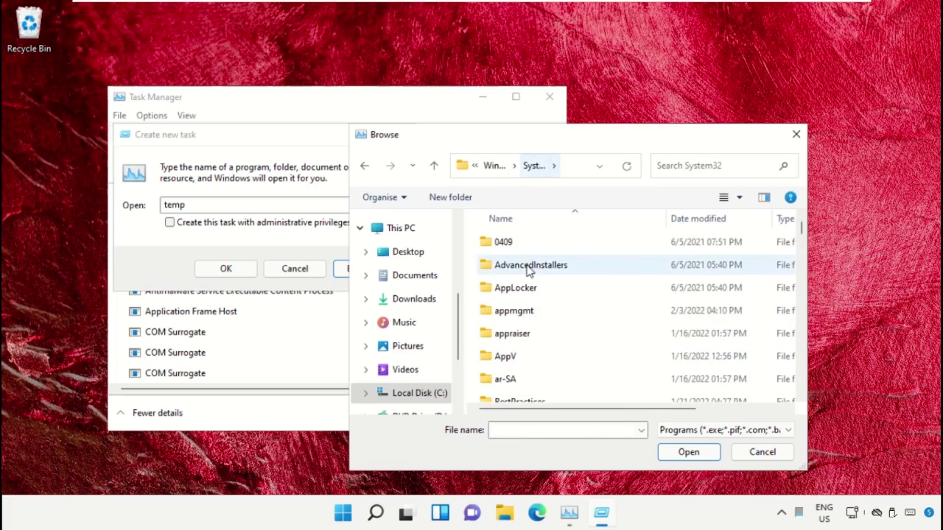
{"action": "scroll", "coordinate": [560, 329], "scroll_direction": "down", "scroll_amount": 2}
{"action": "scroll", "coordinate": [554, 328], "scroll_direction": "down", "scroll_amount": 10}
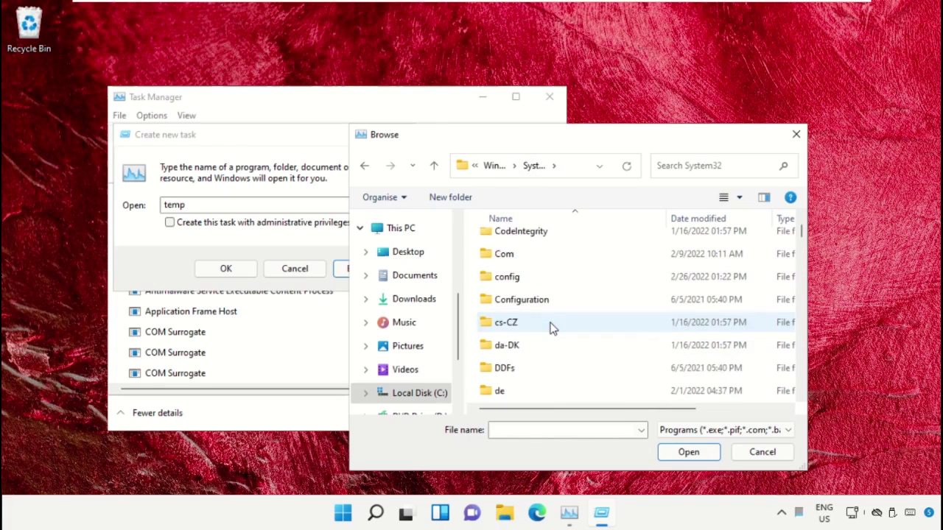
{"action": "scroll", "coordinate": [554, 322], "scroll_direction": "down", "scroll_amount": 4}
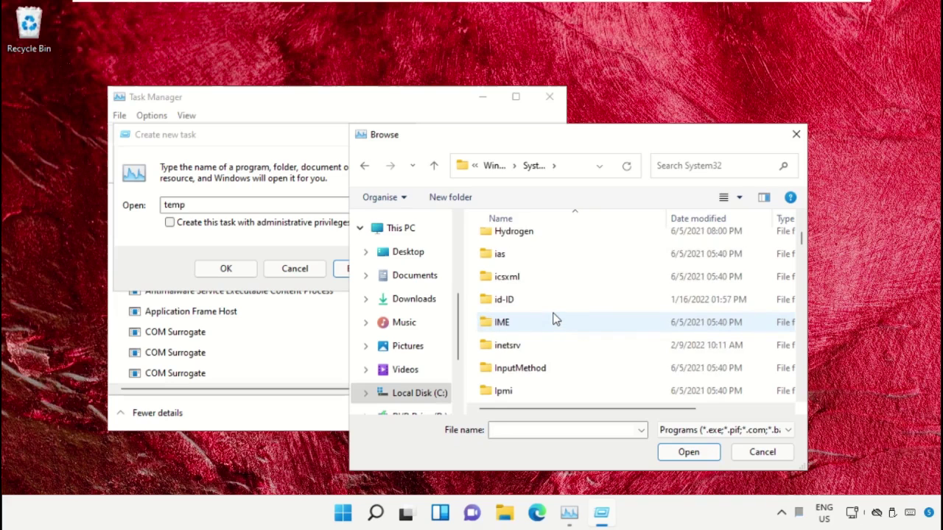
{"action": "type", "text": "cmd.exe"}
{"action": "scroll", "coordinate": [549, 315], "scroll_direction": "up", "scroll_amount": 1}
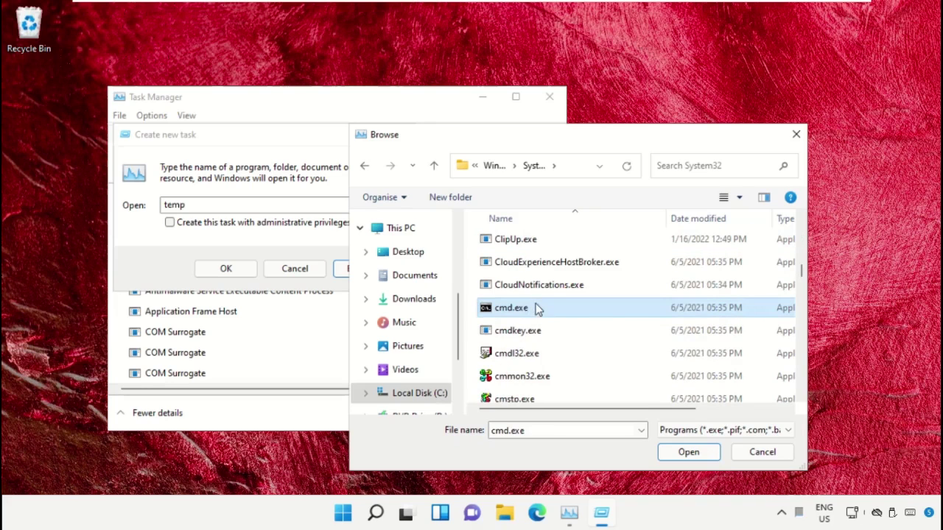
Run cmd.exe with administrative privileges and minimize Task Manager to reveal the elevated prompt
{"action": "left_click", "coordinate": [676, 460]}
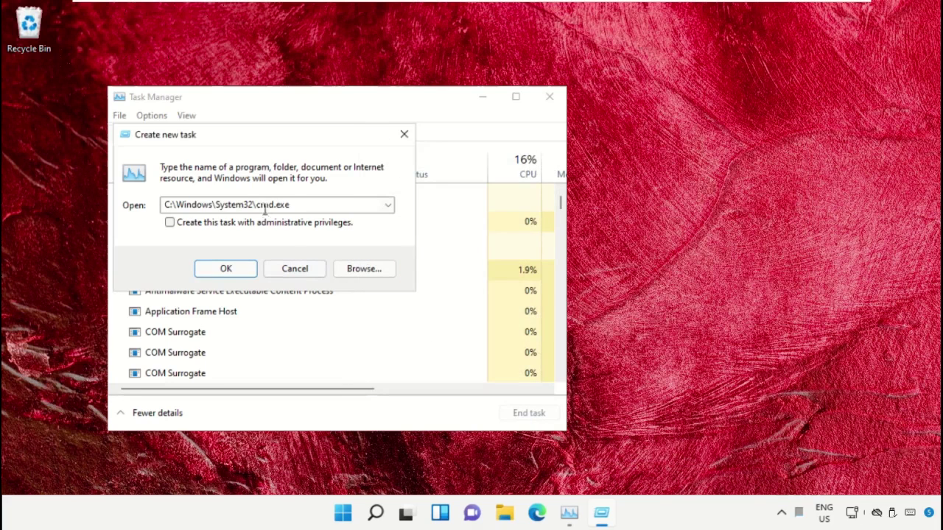
{"action": "left_click", "coordinate": [169, 224]}
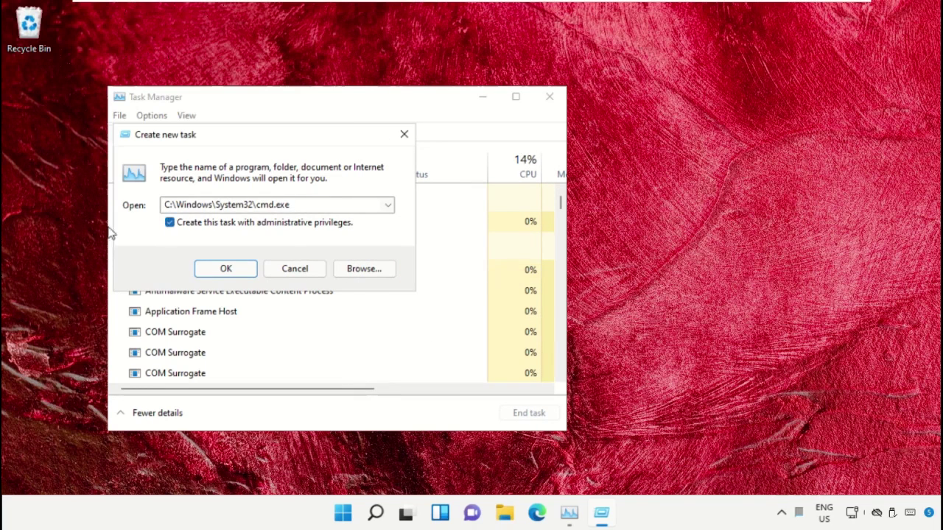
{"action": "left_click", "coordinate": [226, 270]}
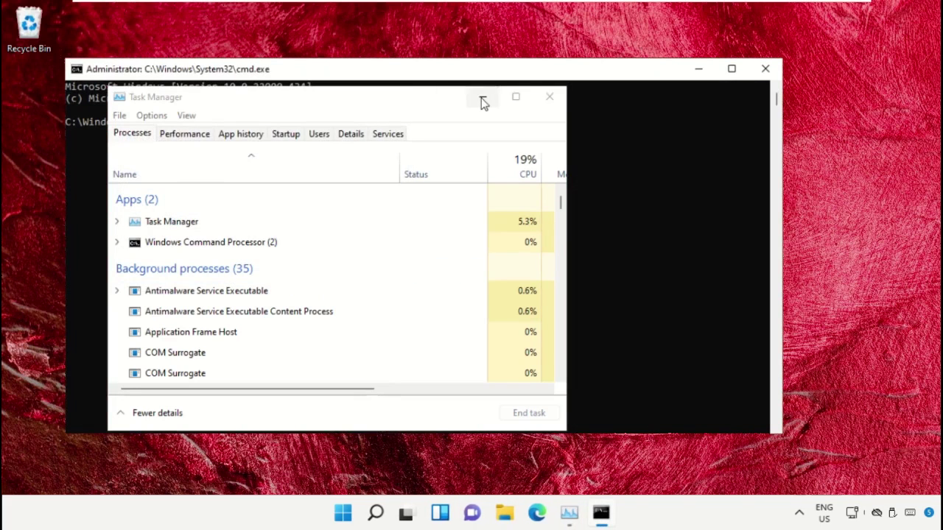
{"action": "left_click", "coordinate": [483, 98]}
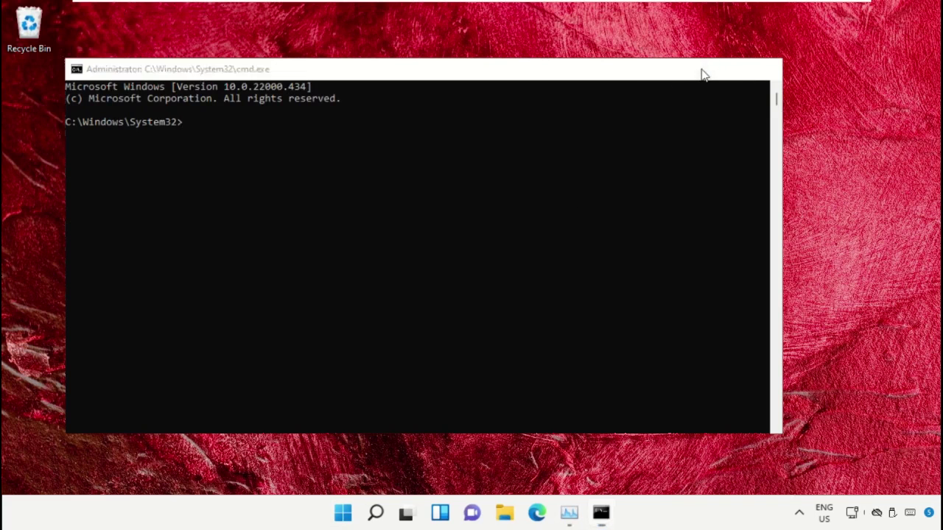
Minimize the command window and launch Google Chrome from Start search
{"action": "left_click", "coordinate": [700, 71]}
{"action": "left_click", "coordinate": [343, 514]}
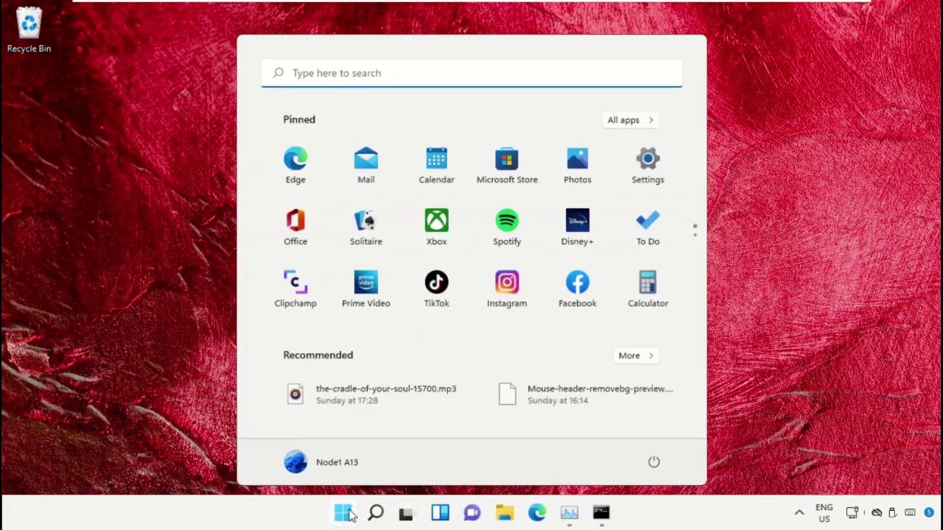
{"action": "type", "text": "Chrome"}
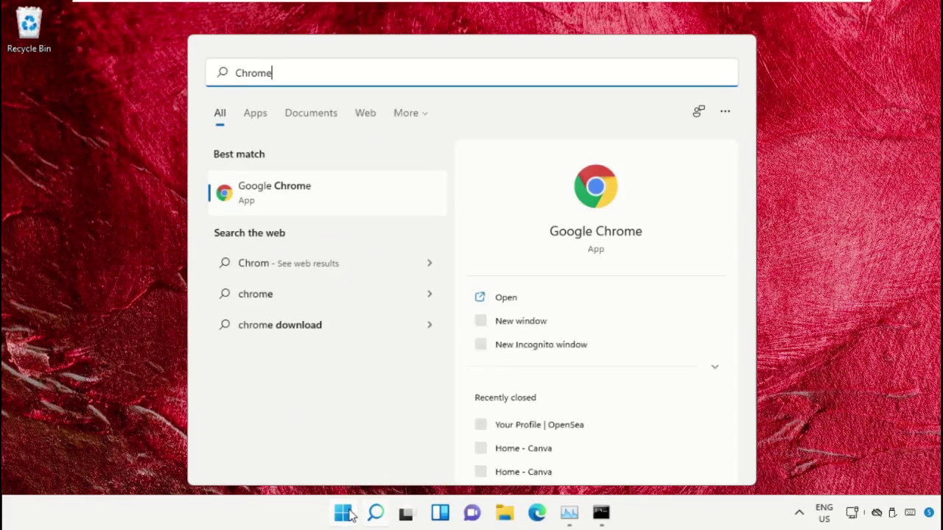
{"action": "left_click", "coordinate": [294, 193]}
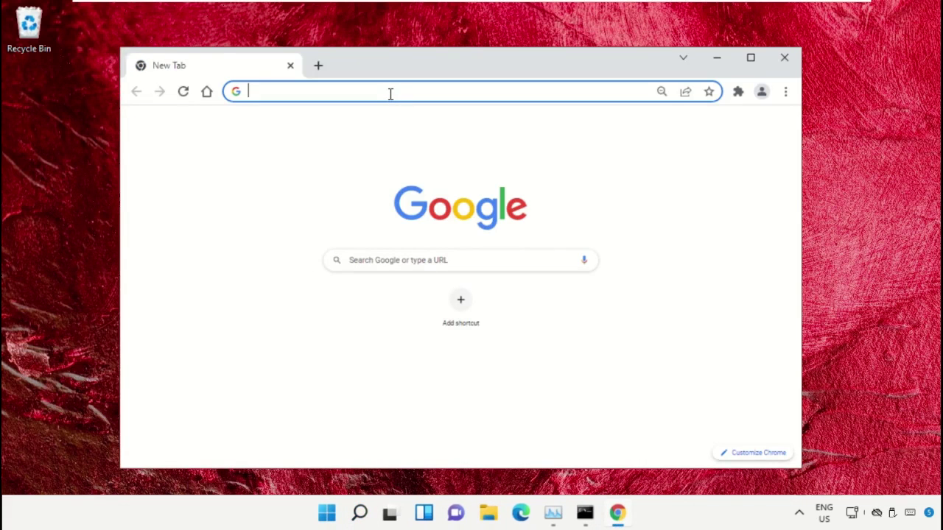
Go to google.com and search for 'hows.tech windows commands'
{"action": "type", "text": "google.com"}
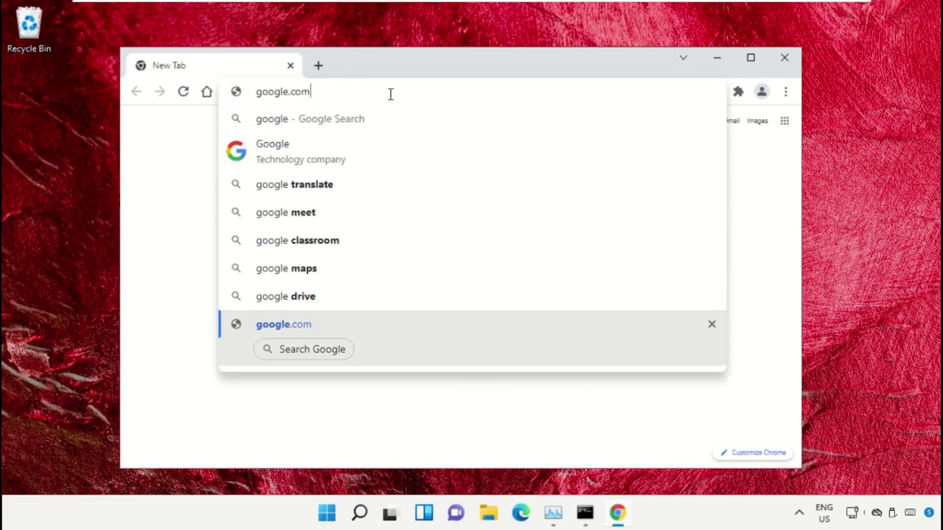
{"action": "key", "text": "Return"}
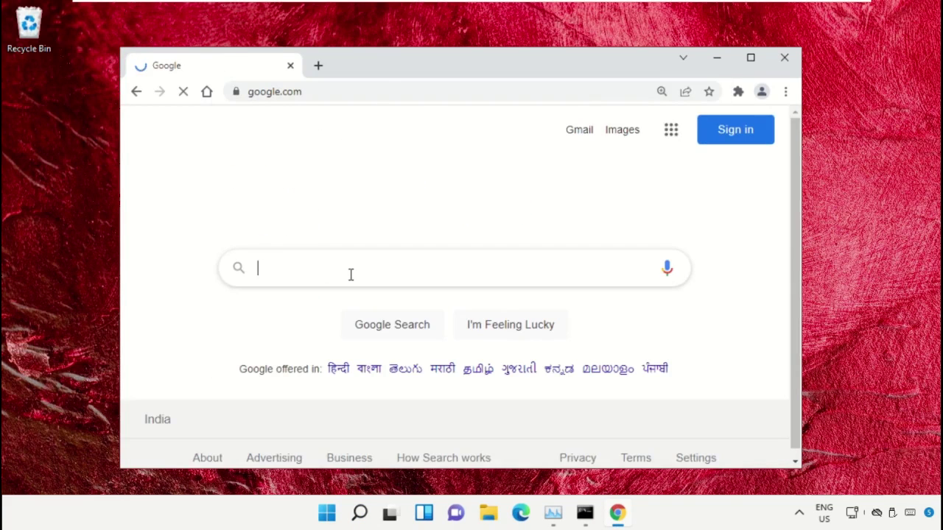
{"action": "type", "text": "ho"}
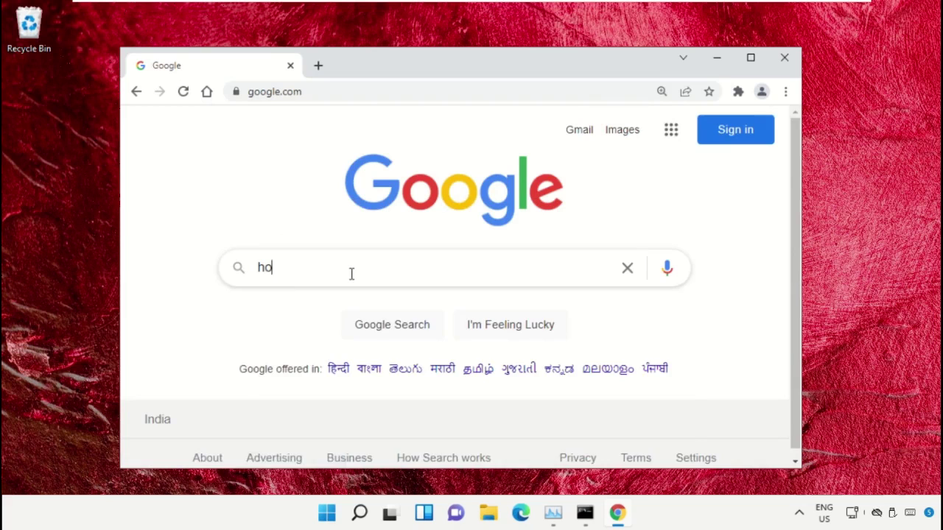
{"action": "type", "text": "ws.tech"}
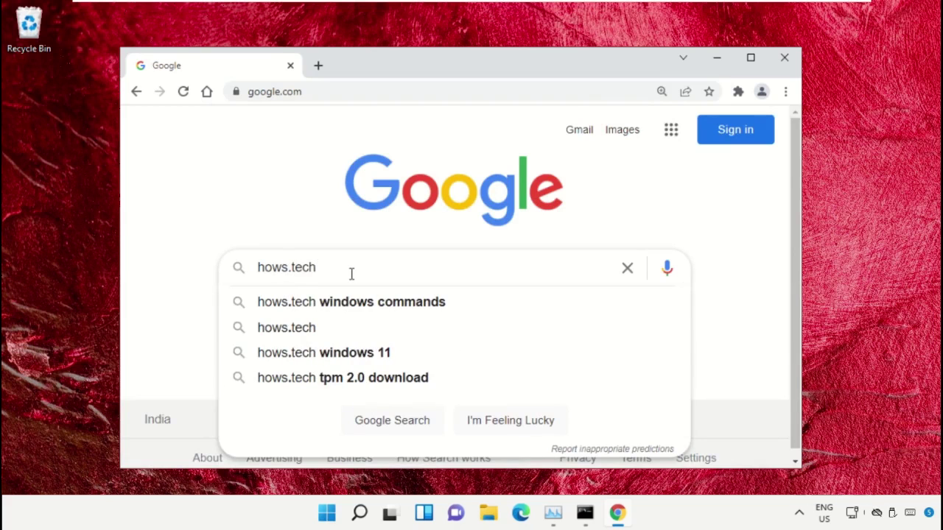
{"action": "key", "text": "Down"}
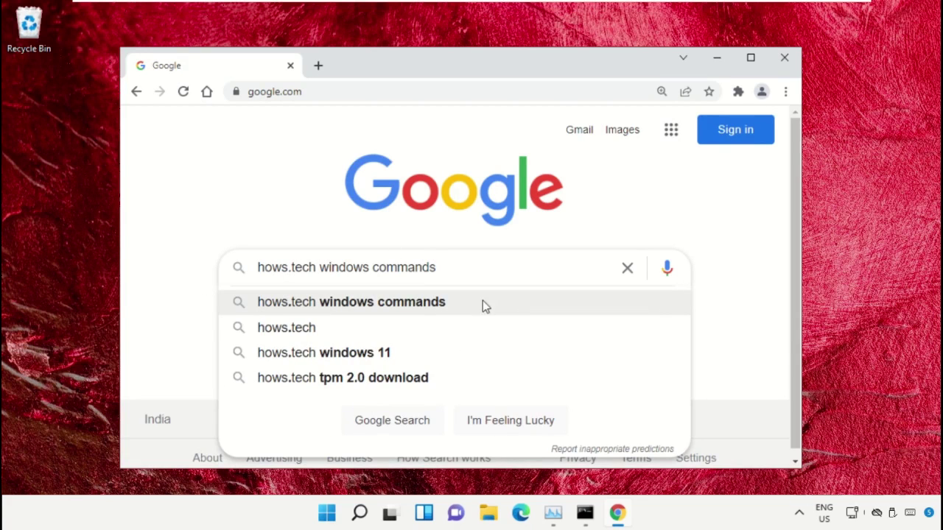
{"action": "key", "text": "Return"}
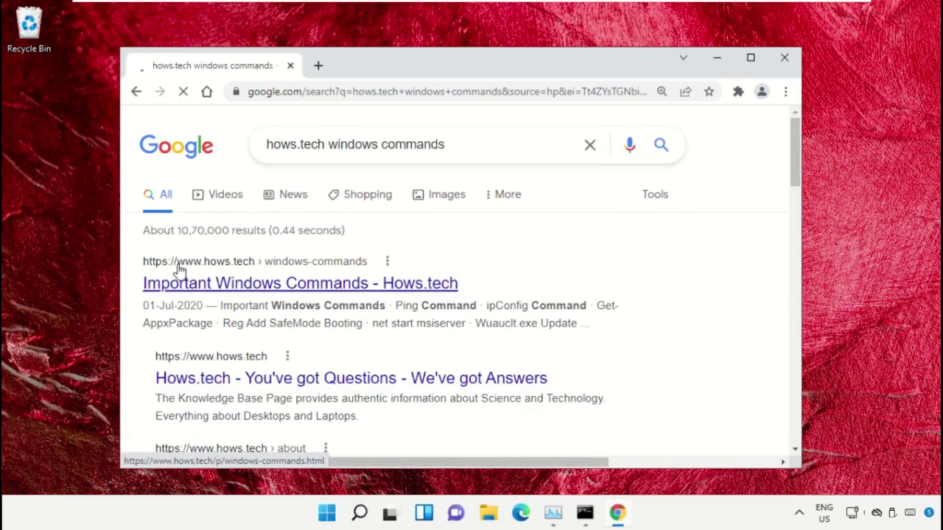
Open the Hows.tech Important Windows Commands page and scroll down to the SFC commands
{"action": "left_click", "coordinate": [228, 286]}
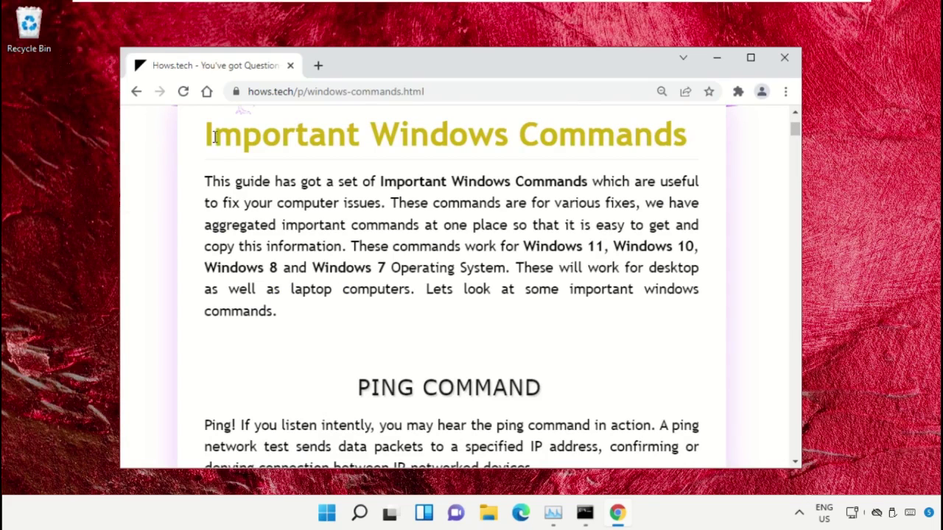
{"action": "left_click_drag", "start_coordinate": [699, 145], "coordinate": [194, 150]}
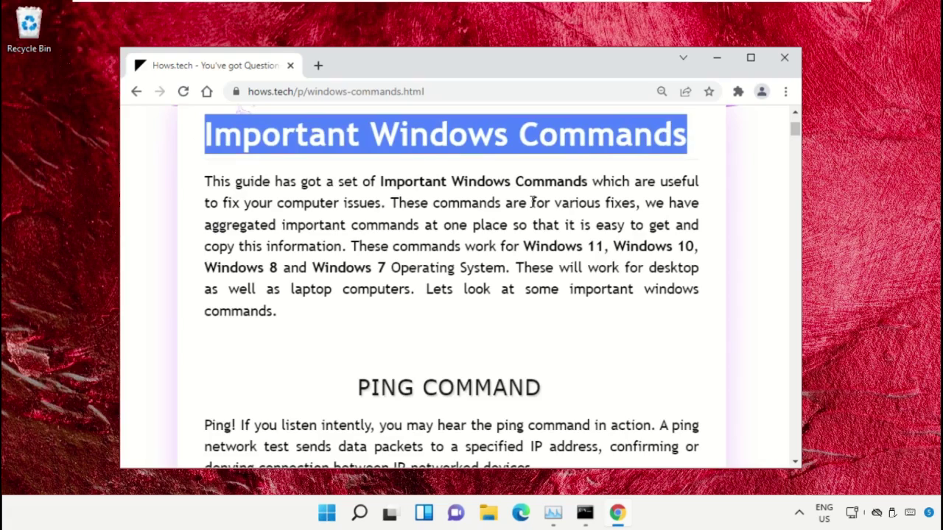
{"action": "left_click", "coordinate": [521, 219]}
{"action": "scroll", "coordinate": [513, 230], "scroll_direction": "down", "scroll_amount": 7}
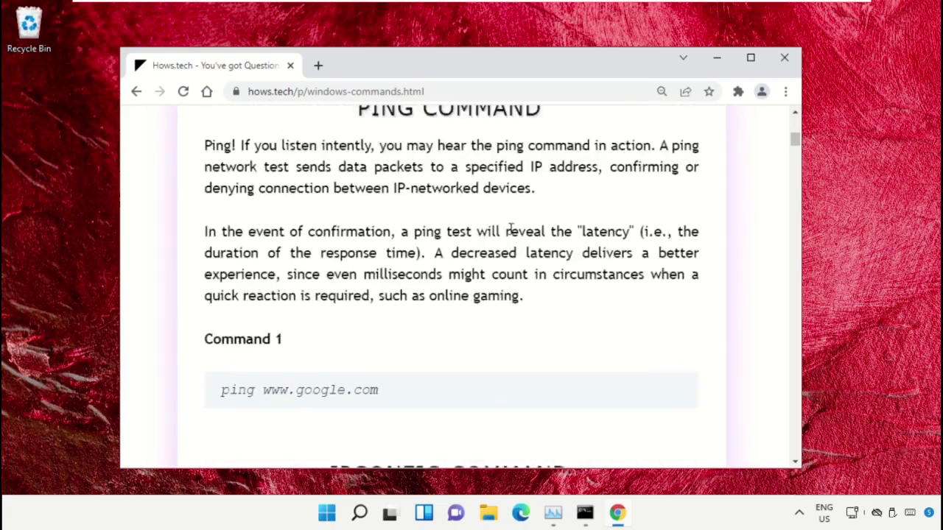
{"action": "scroll", "coordinate": [435, 230], "scroll_direction": "down", "scroll_amount": 10}
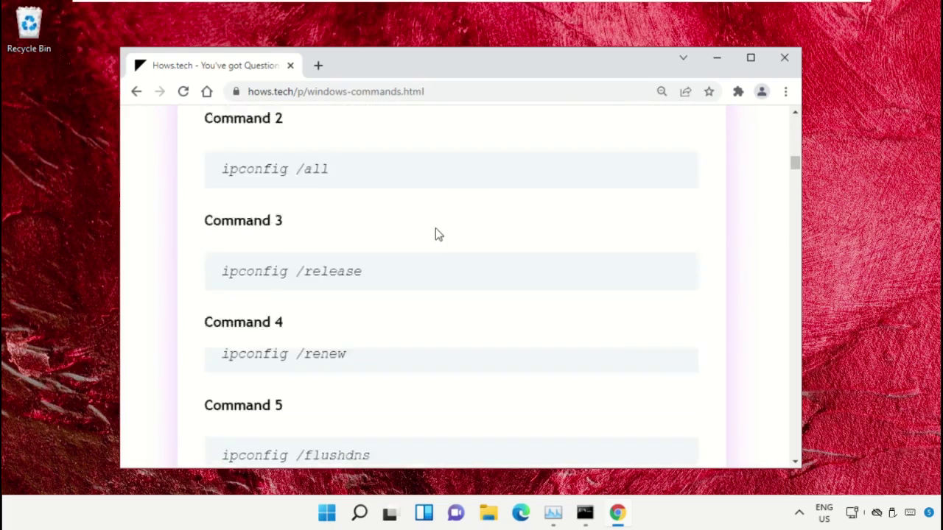
{"action": "scroll", "coordinate": [435, 234], "scroll_direction": "down", "scroll_amount": 10}
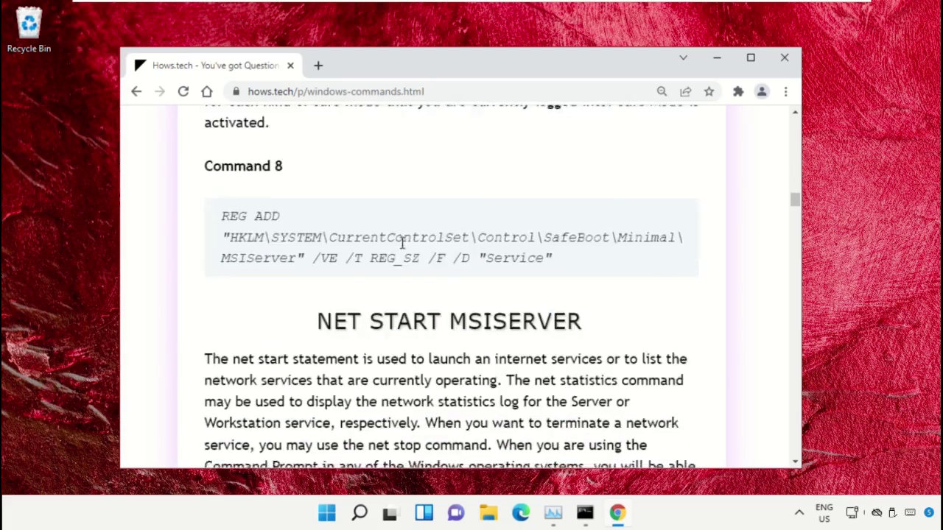
{"action": "scroll", "coordinate": [399, 247], "scroll_direction": "down", "scroll_amount": 10}
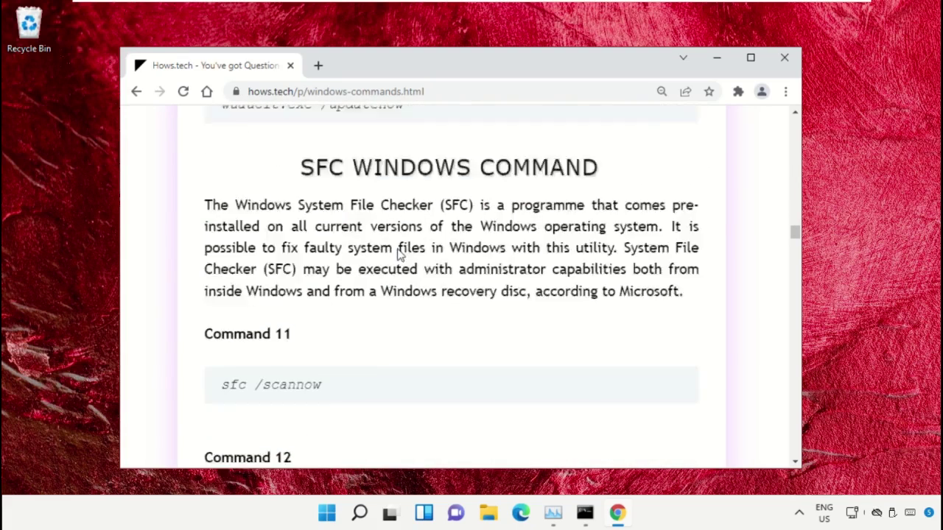
{"action": "scroll", "coordinate": [309, 259], "scroll_direction": "down", "scroll_amount": 1}
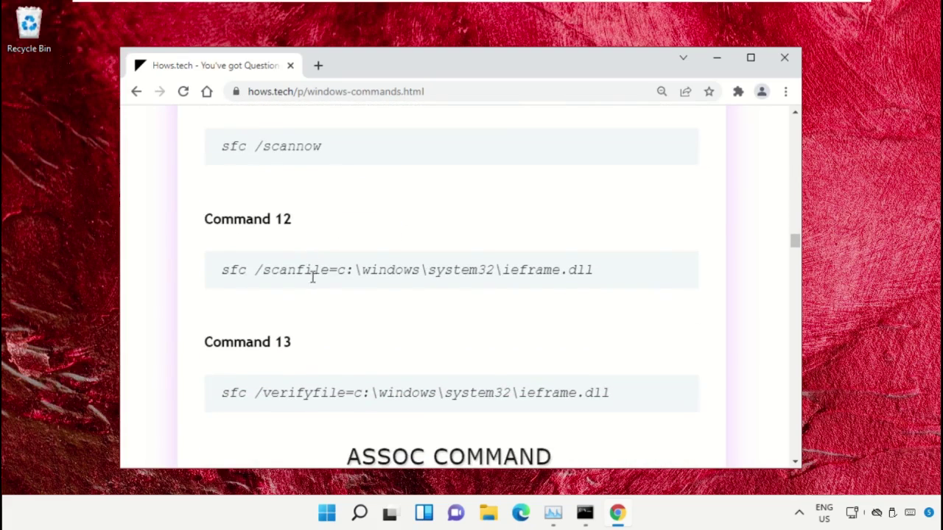
Copy the Command 12 sfc /scanfile line from the page
{"action": "triple_click", "coordinate": [332, 271]}
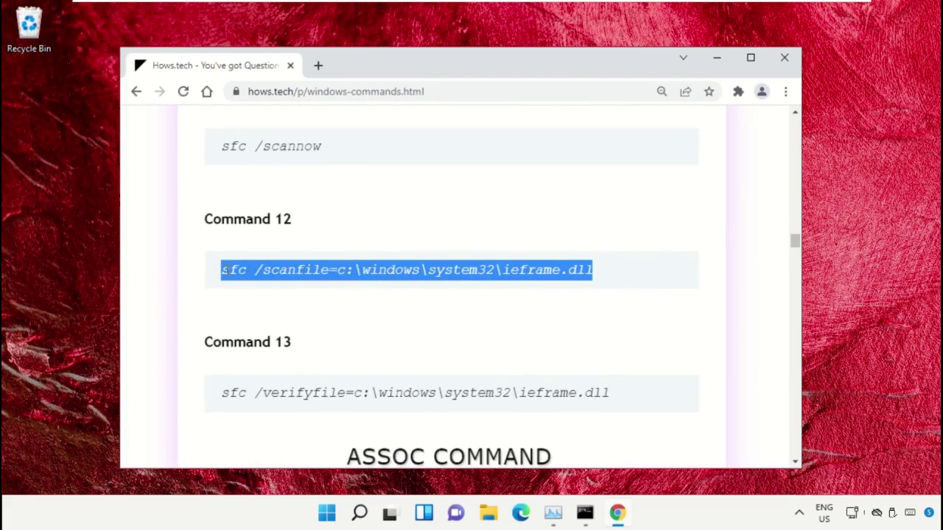
{"action": "left_click", "coordinate": [517, 289]}
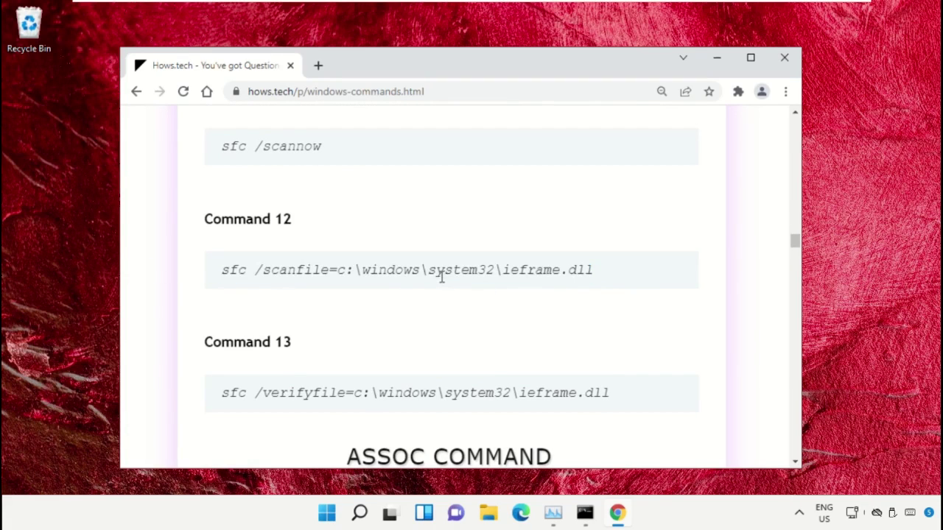
{"action": "triple_click", "coordinate": [374, 270]}
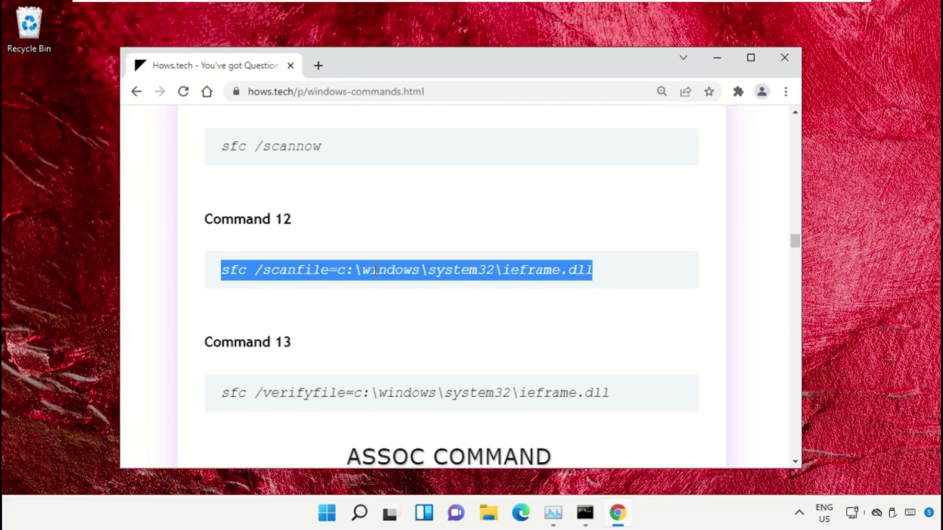
{"action": "right_click", "coordinate": [385, 273]}
{"action": "left_click", "coordinate": [410, 285]}
Run sfc /scanfile=c:\windows\system32\ieframe.dll in the administrator Command Prompt
{"action": "left_click", "coordinate": [584, 513]}
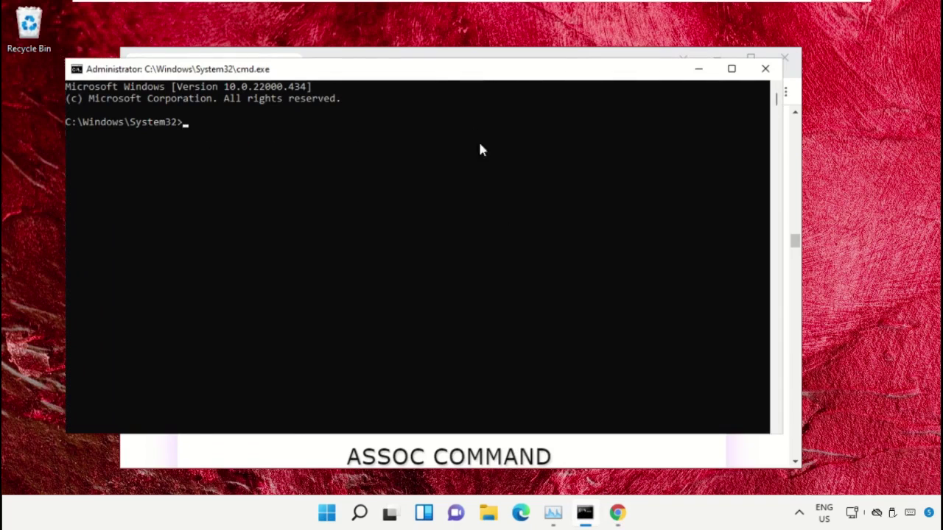
{"action": "left_click_drag", "start_coordinate": [439, 75], "coordinate": [484, 93]}
{"action": "type", "text": "sfc /scanfile=c:\\windows\\system32\\ieframe.dll"}
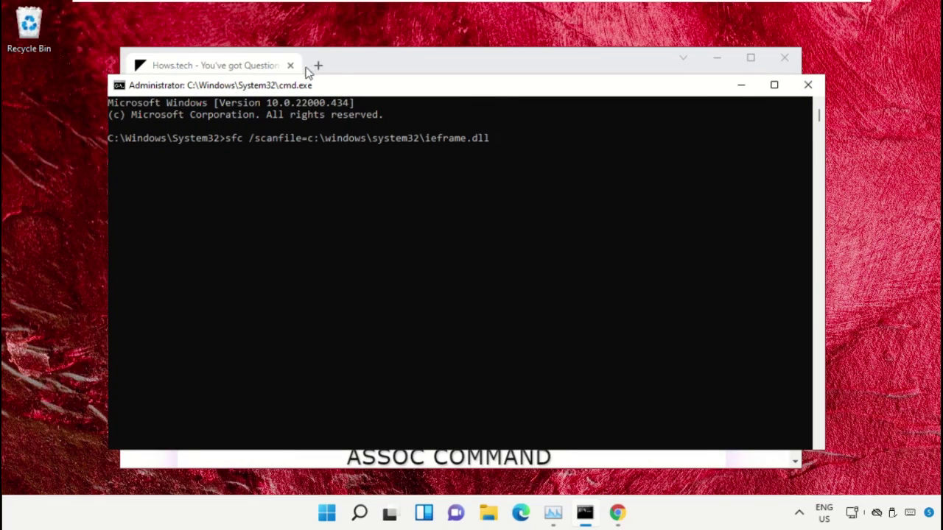
{"action": "key", "text": "Return"}
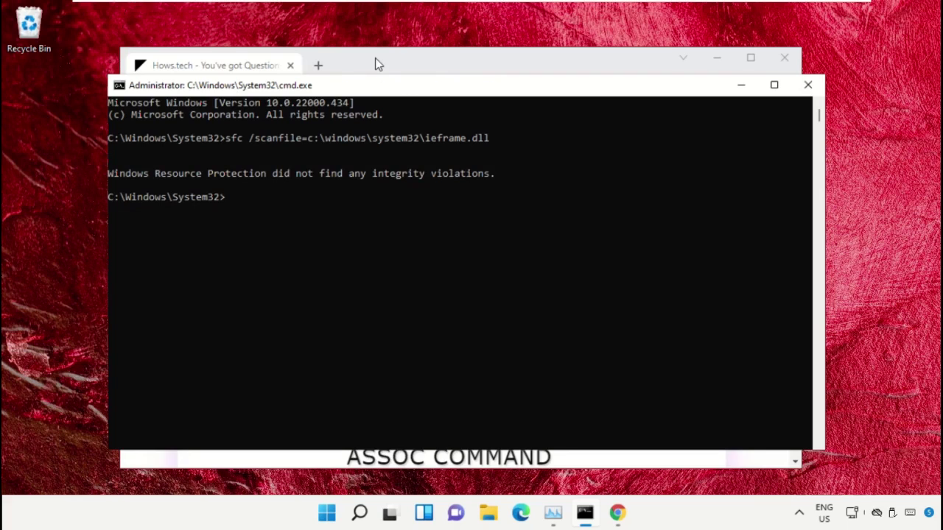
Copy the Command 13 sfc /verifyfile line from the hows.tech page
{"action": "left_click", "coordinate": [377, 64]}
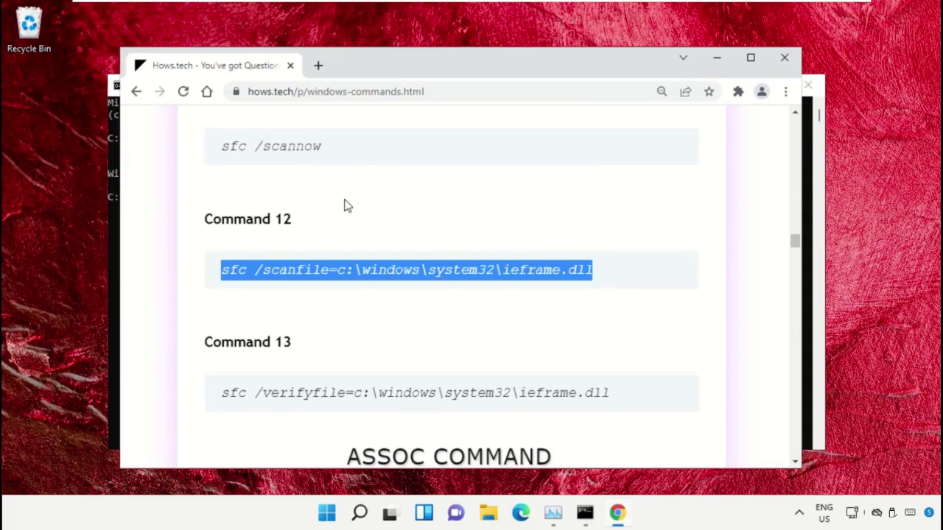
{"action": "scroll", "coordinate": [319, 293], "scroll_direction": "down", "scroll_amount": 1}
{"action": "triple_click", "coordinate": [305, 324]}
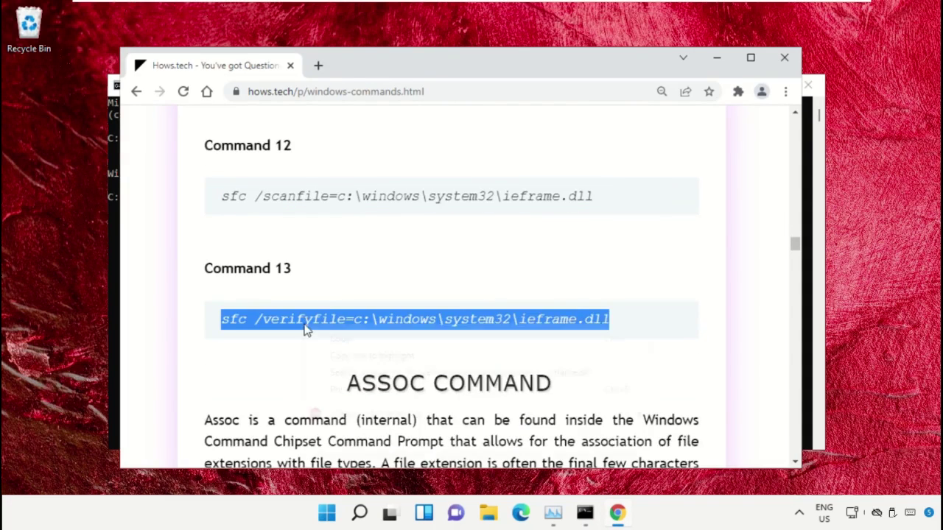
{"action": "right_click", "coordinate": [305, 327]}
{"action": "left_click", "coordinate": [372, 338]}
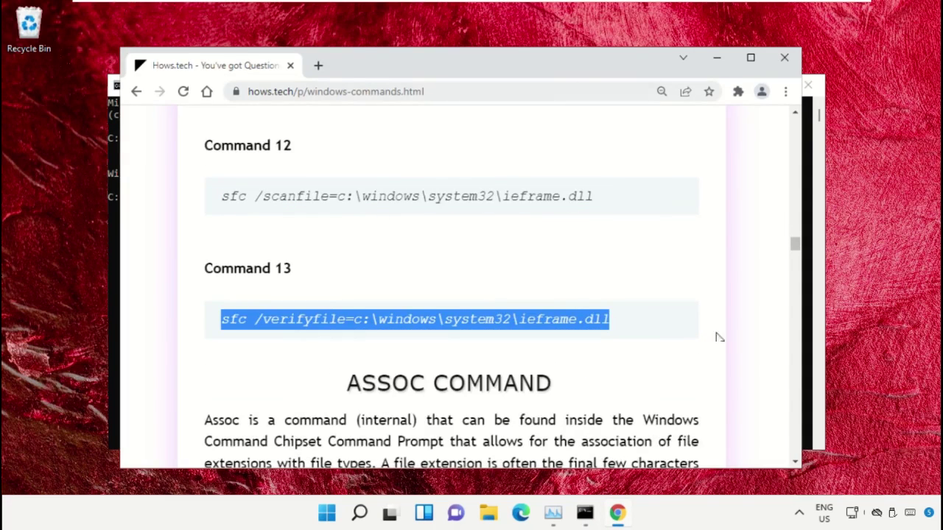
{"action": "left_click", "coordinate": [585, 512]}
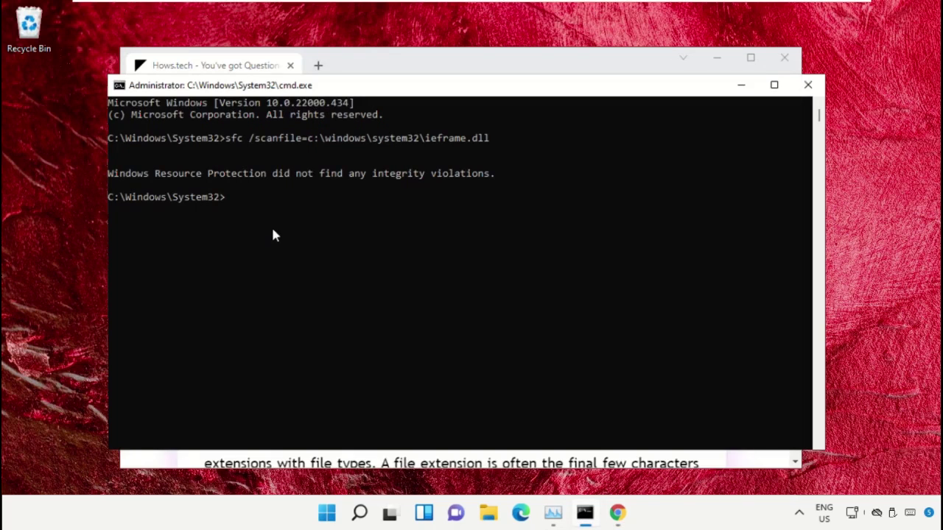
Paste and run the sfc /verifyfile command on ieframe.dll
{"action": "key", "text": "ctrl+v"}
{"action": "key", "text": "Return"}
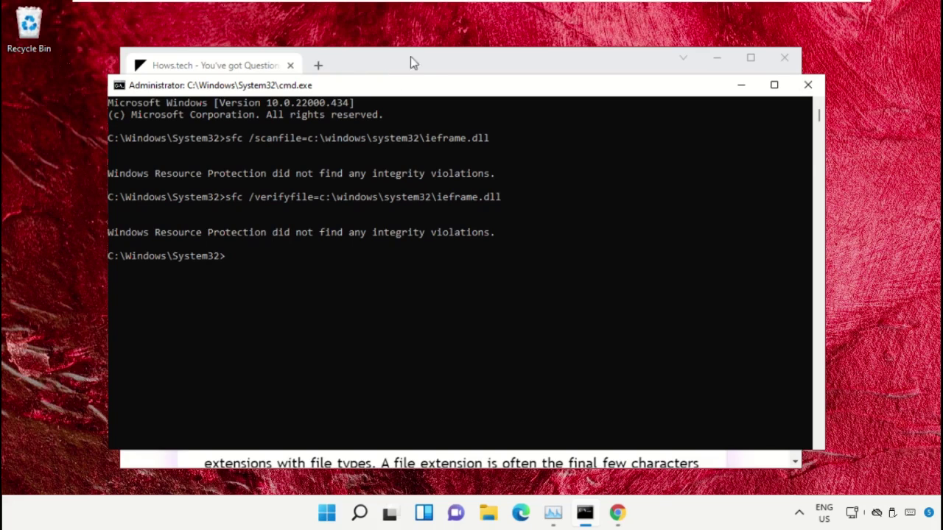
Close Command Prompt, minimise Chrome, and search Windows for 'Edit Group Policy'
{"action": "left_click", "coordinate": [809, 87]}
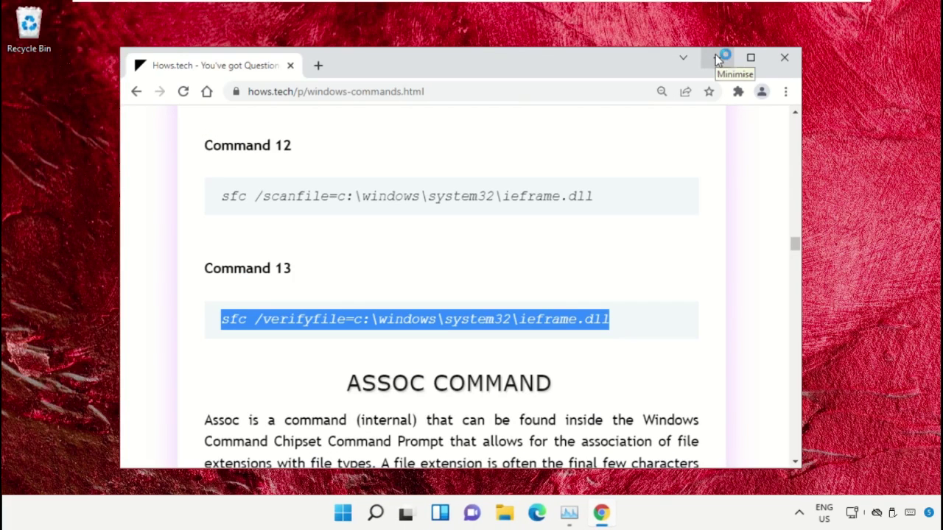
{"action": "left_click", "coordinate": [716, 56]}
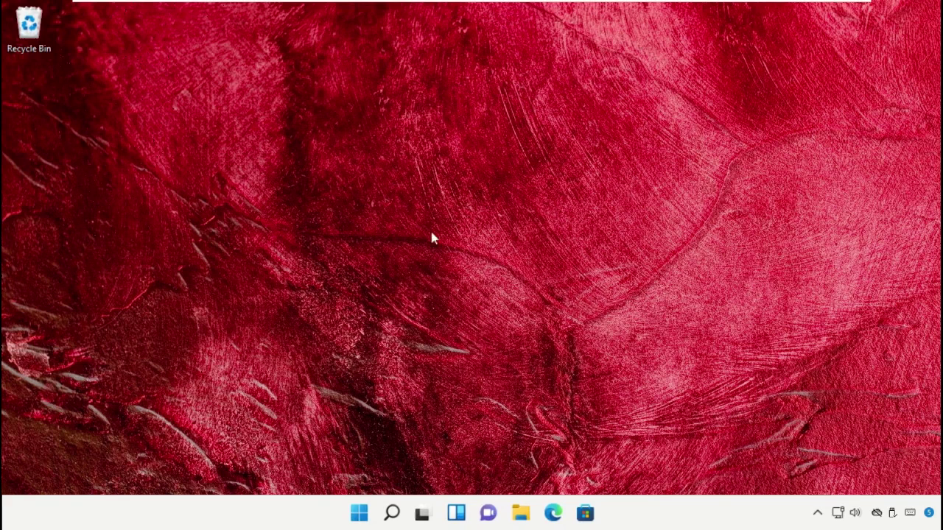
{"action": "left_click", "coordinate": [391, 513]}
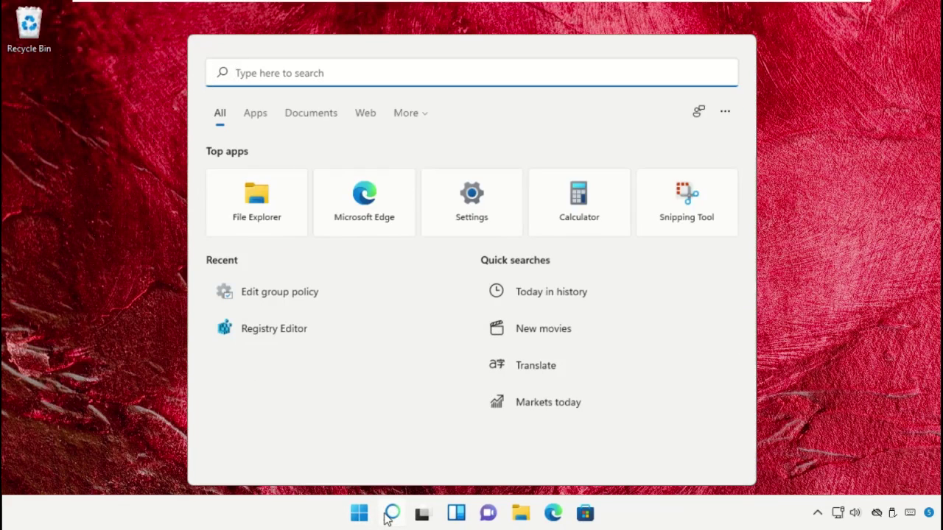
{"action": "type", "text": "Edit Group Policy"}
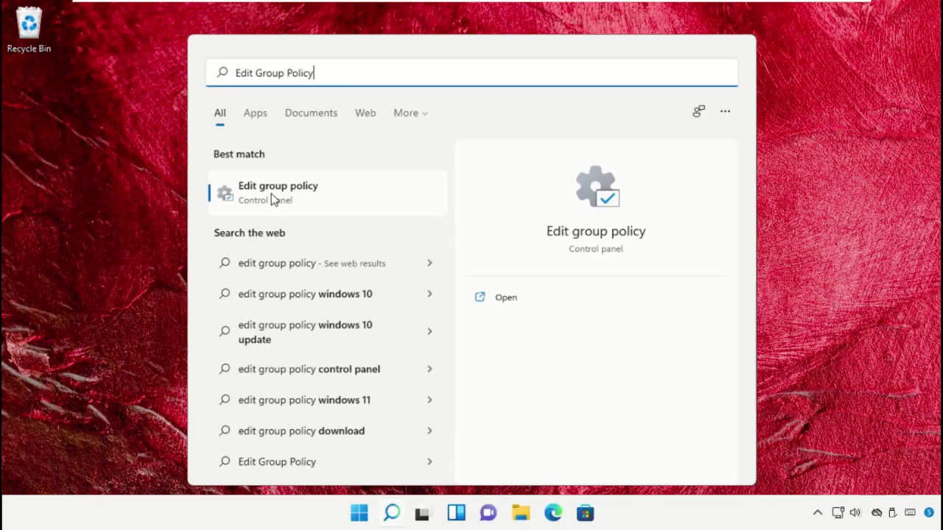
Open the Local Group Policy Editor and expand Computer Configuration > Administrative Templates > System
{"action": "left_click", "coordinate": [273, 193]}
{"action": "left_click_drag", "start_coordinate": [321, 115], "coordinate": [422, 61]}
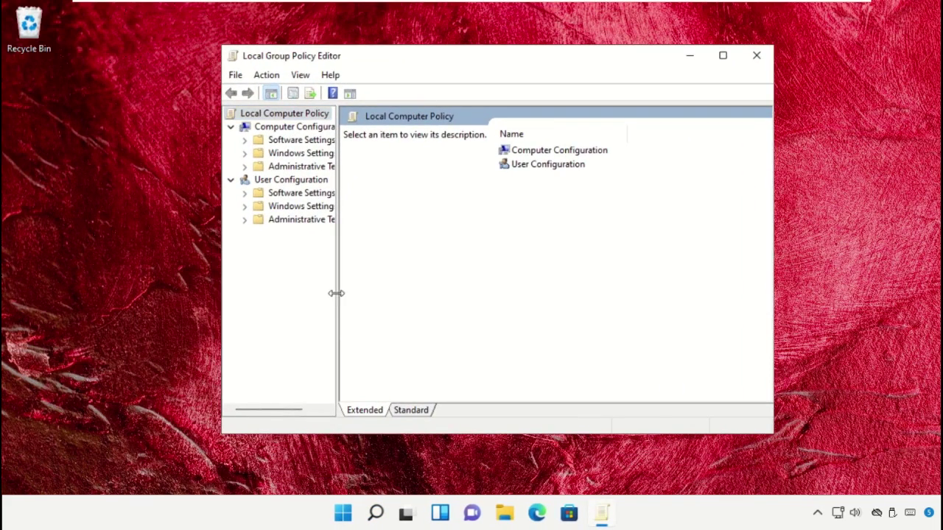
{"action": "left_click_drag", "start_coordinate": [337, 293], "coordinate": [414, 280]}
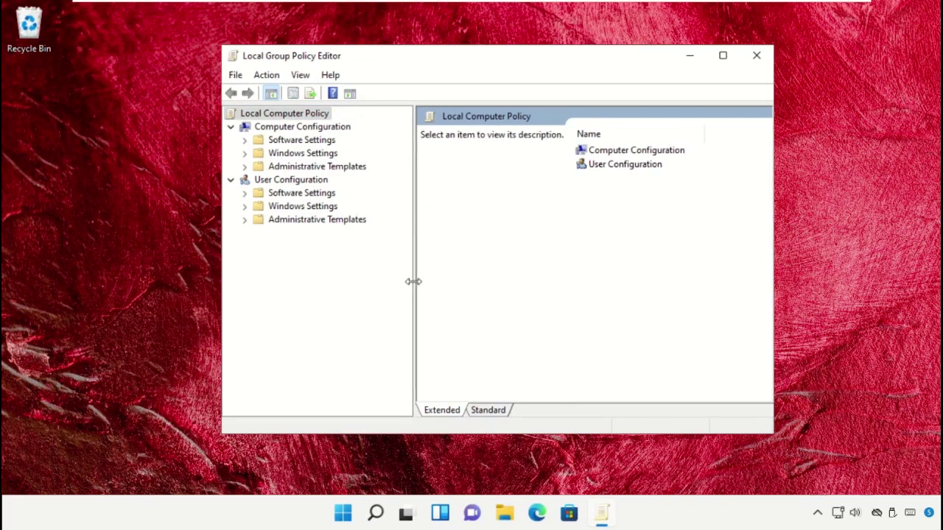
{"action": "left_click", "coordinate": [318, 167]}
{"action": "left_click", "coordinate": [244, 167]}
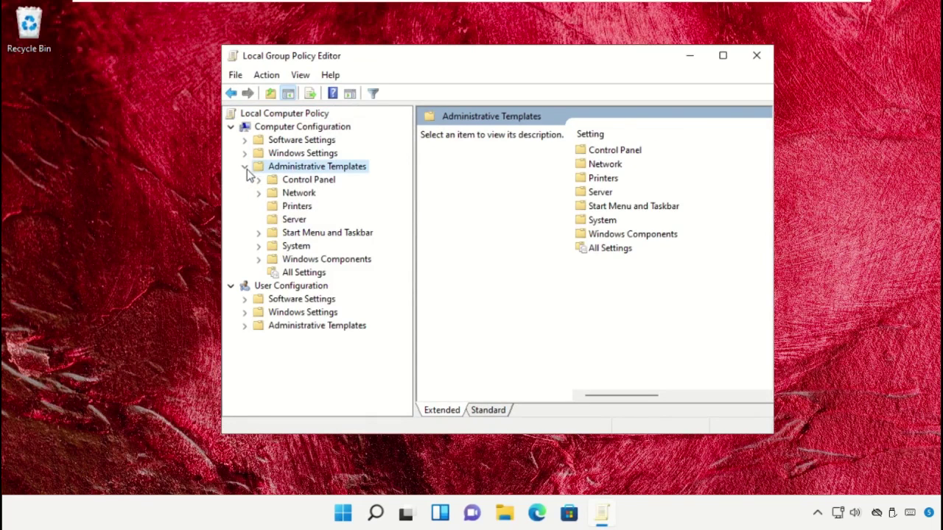
{"action": "left_click", "coordinate": [269, 246]}
{"action": "left_click", "coordinate": [258, 246]}
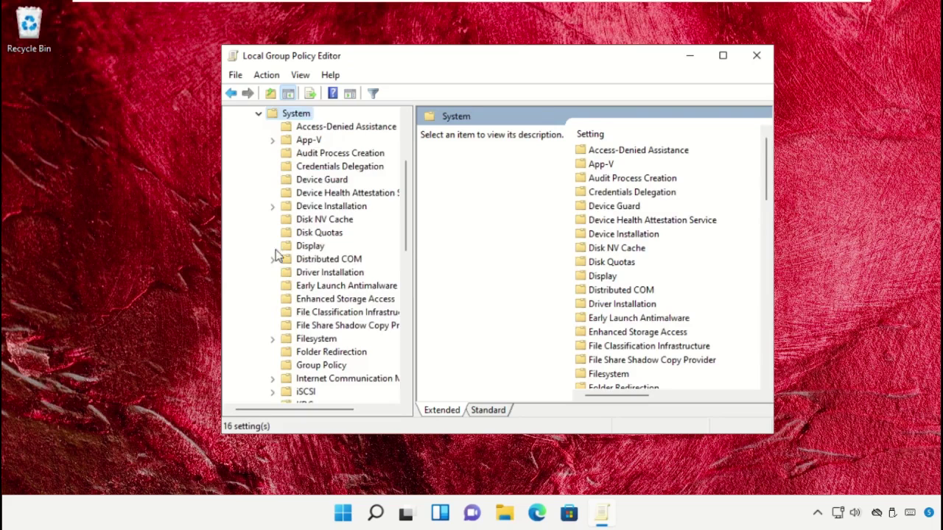
Open User Profiles in standard view and select 'Do not log users on with temporary profiles'
{"action": "scroll", "coordinate": [294, 246], "scroll_direction": "down", "scroll_amount": 11}
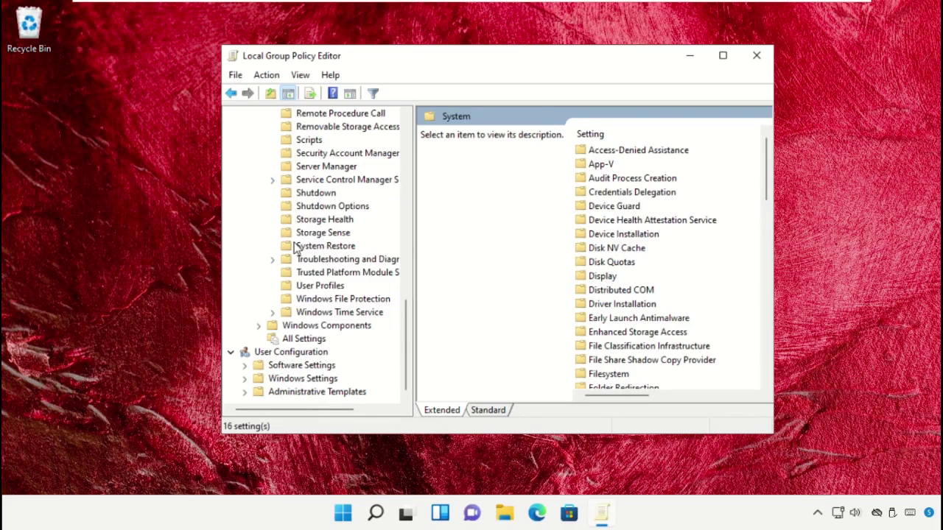
{"action": "left_click", "coordinate": [318, 286]}
{"action": "left_click", "coordinate": [494, 410]}
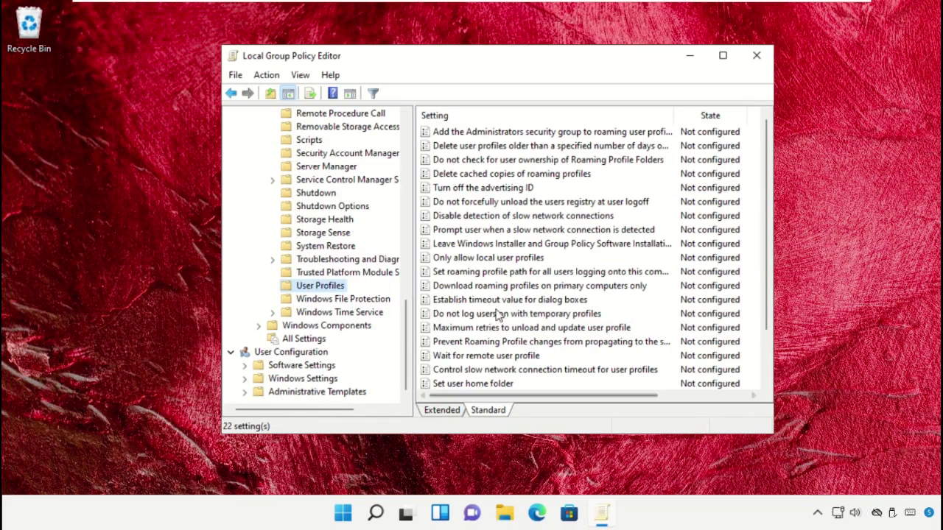
{"action": "left_click", "coordinate": [495, 315]}
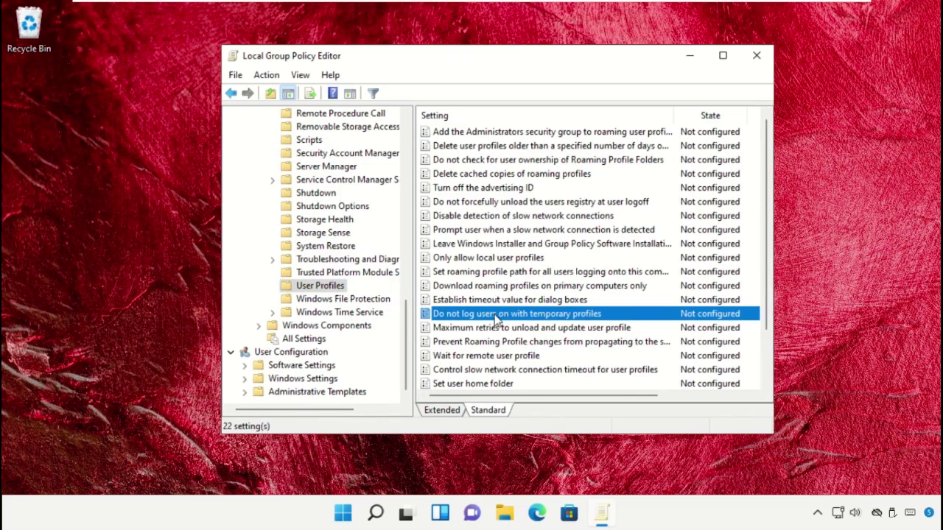
{"action": "right_click", "coordinate": [495, 316]}
Set 'Do not log users on with temporary profiles' to Enabled, apply it, and close the editor
{"action": "left_click", "coordinate": [529, 324]}
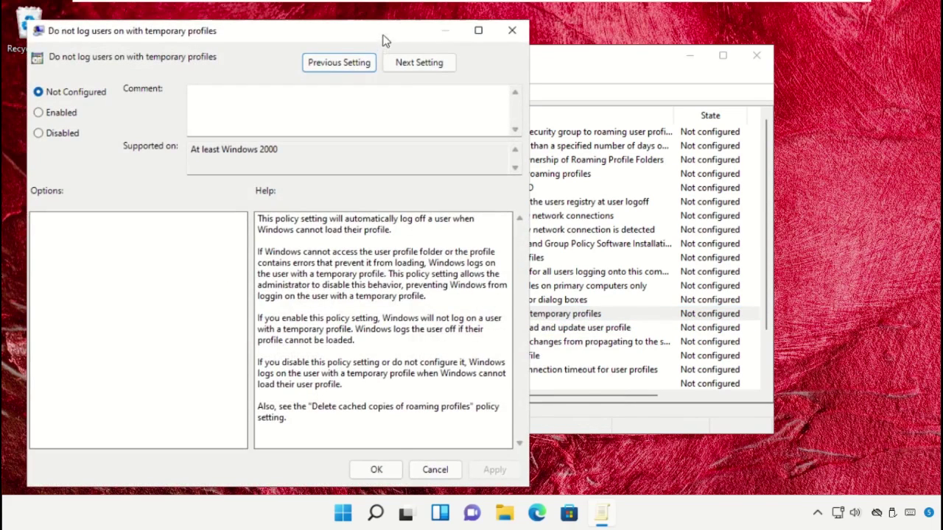
{"action": "left_click_drag", "start_coordinate": [383, 40], "coordinate": [567, 29]}
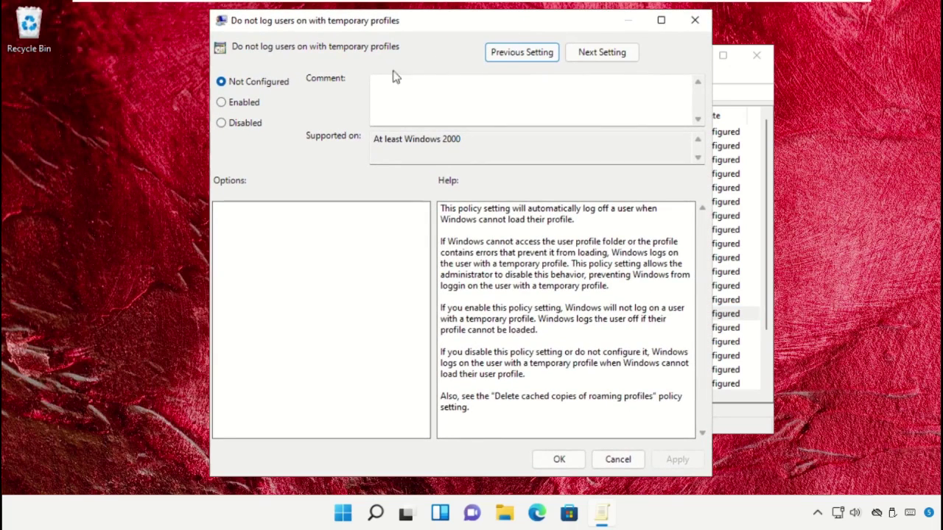
{"action": "left_click", "coordinate": [257, 104]}
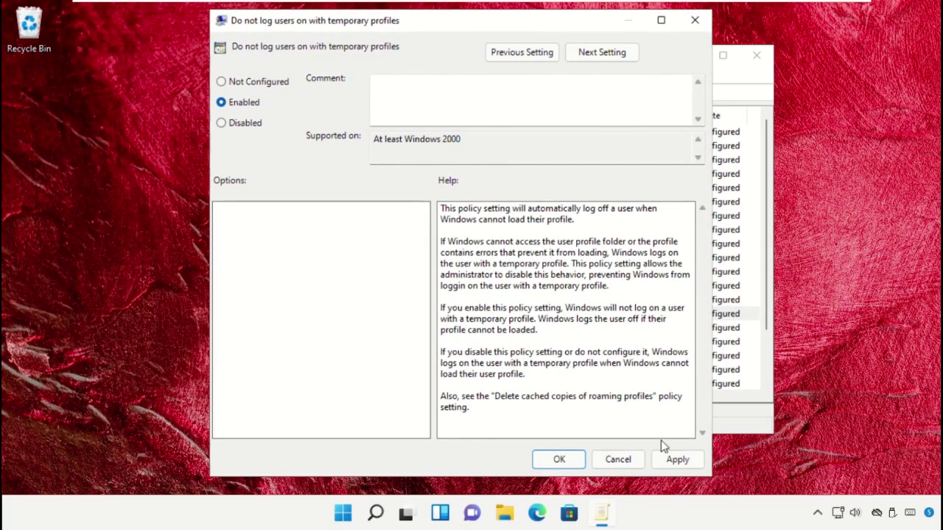
{"action": "left_click", "coordinate": [671, 461]}
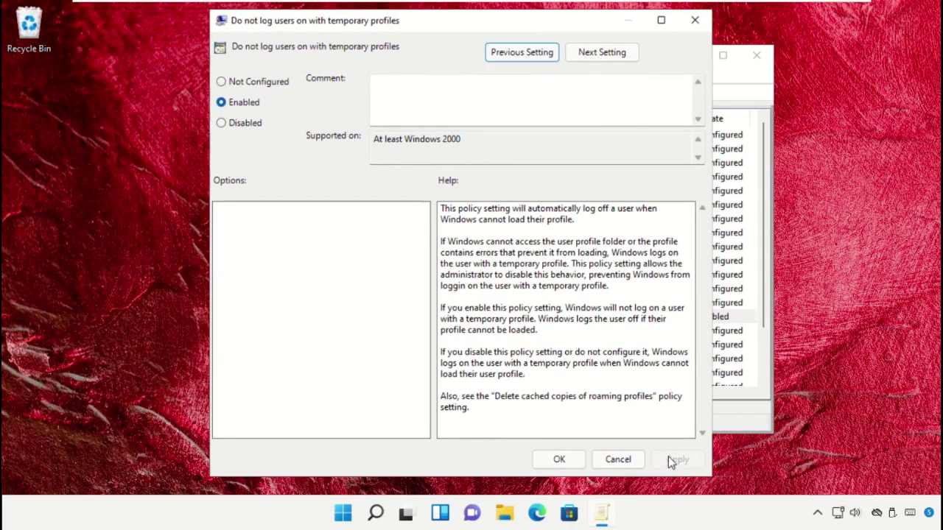
{"action": "left_click", "coordinate": [576, 457]}
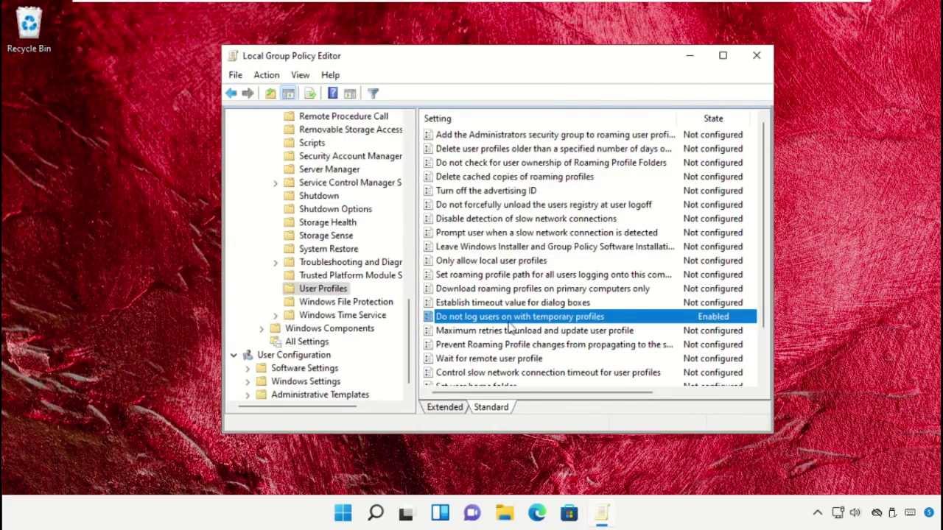
{"action": "left_click", "coordinate": [756, 56]}
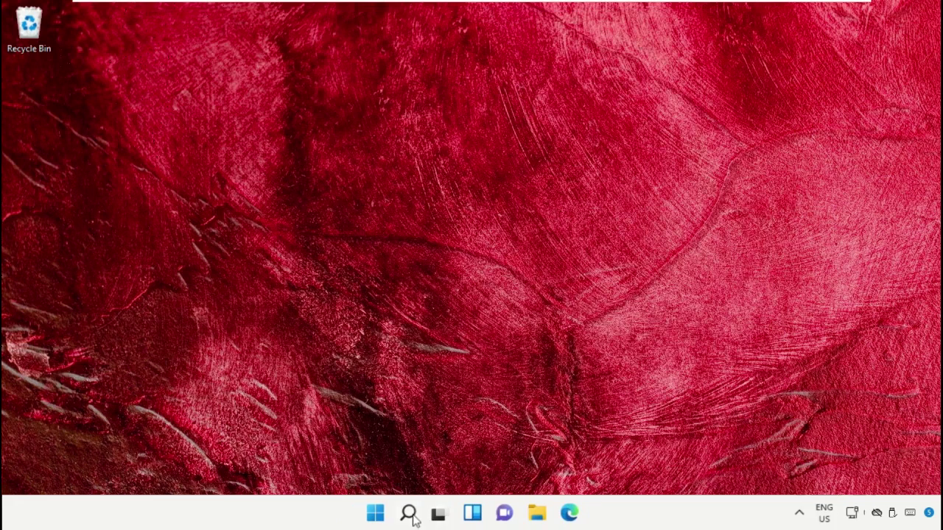
From the Start menu, bring up the power menu listing Shut down and Restart
{"action": "left_click", "coordinate": [374, 513]}
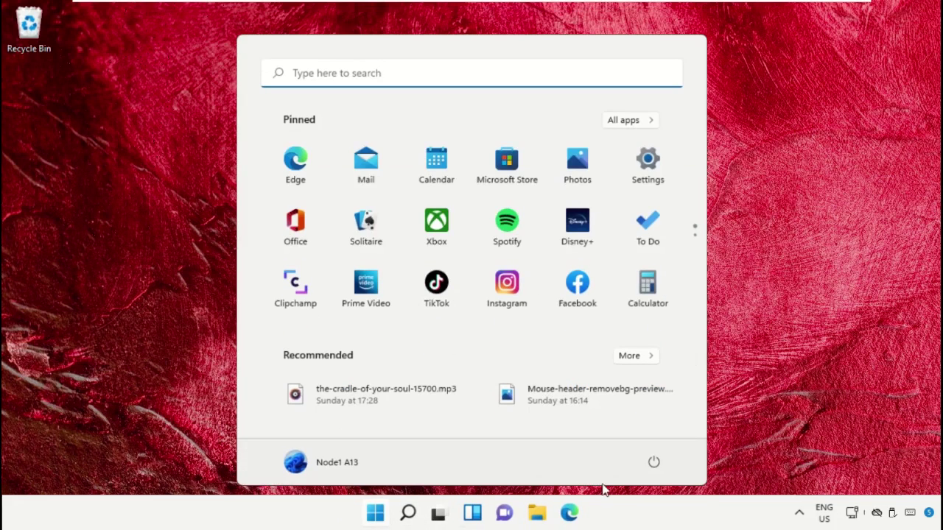
{"action": "left_click", "coordinate": [654, 464]}
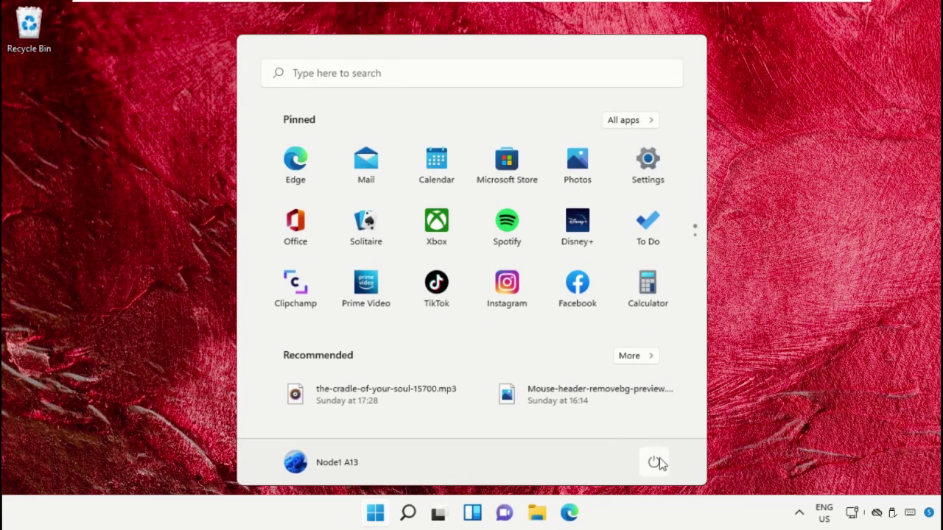